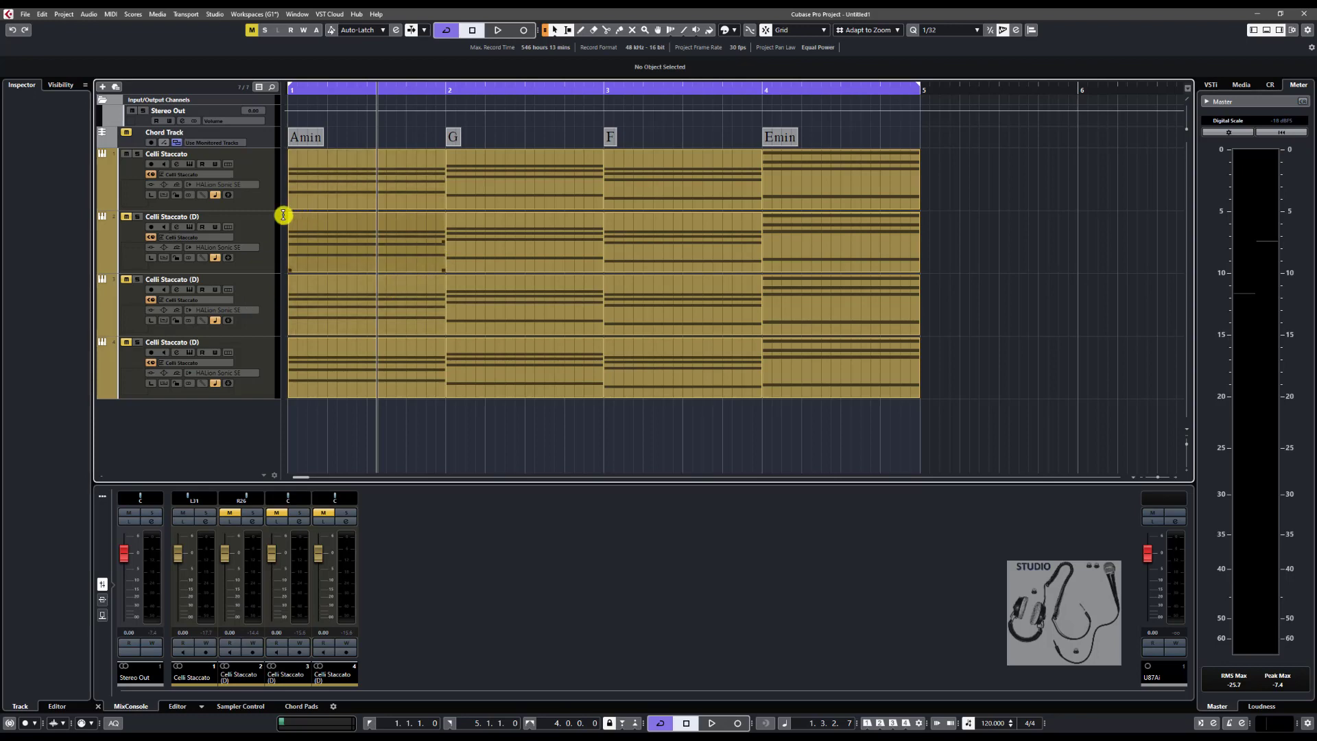
Step: Open the HALion Sonic SE instrument of the first Celli Staccato track to examine its sound, then close it
click(265, 199)
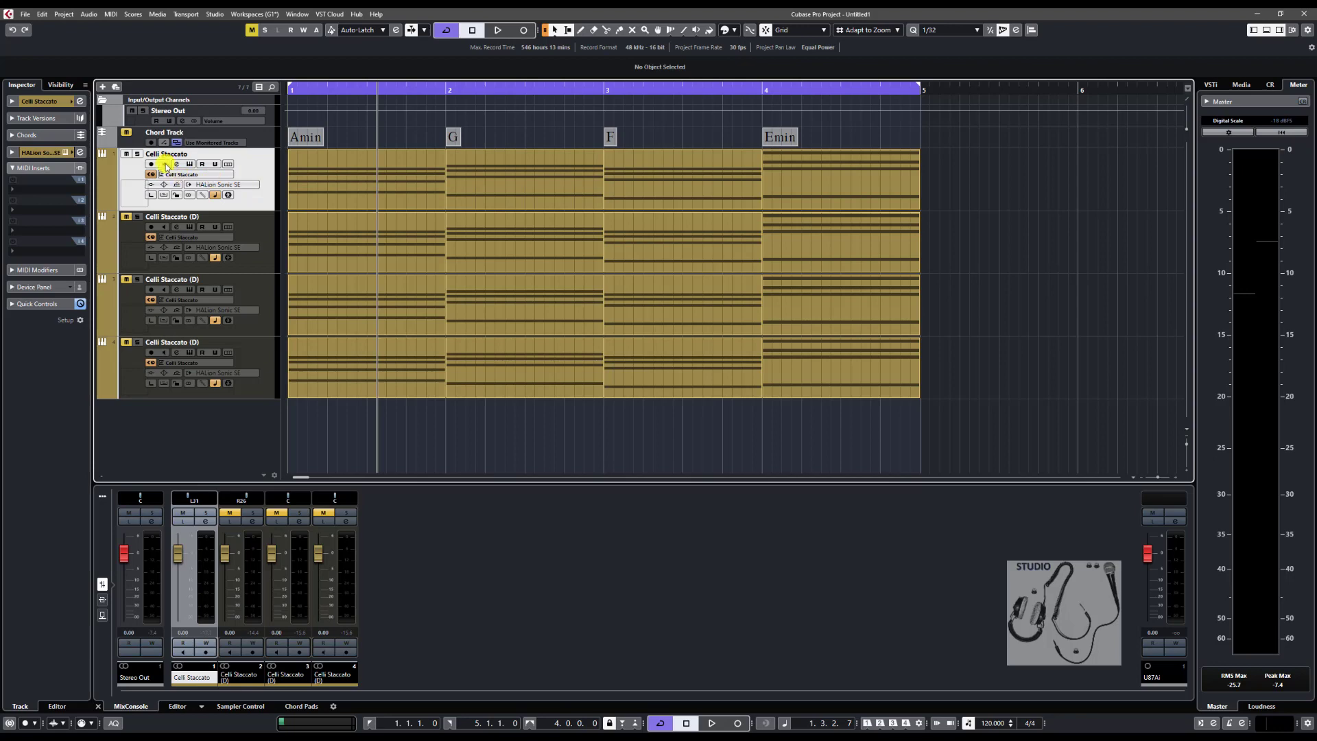
click(187, 166)
click(189, 165)
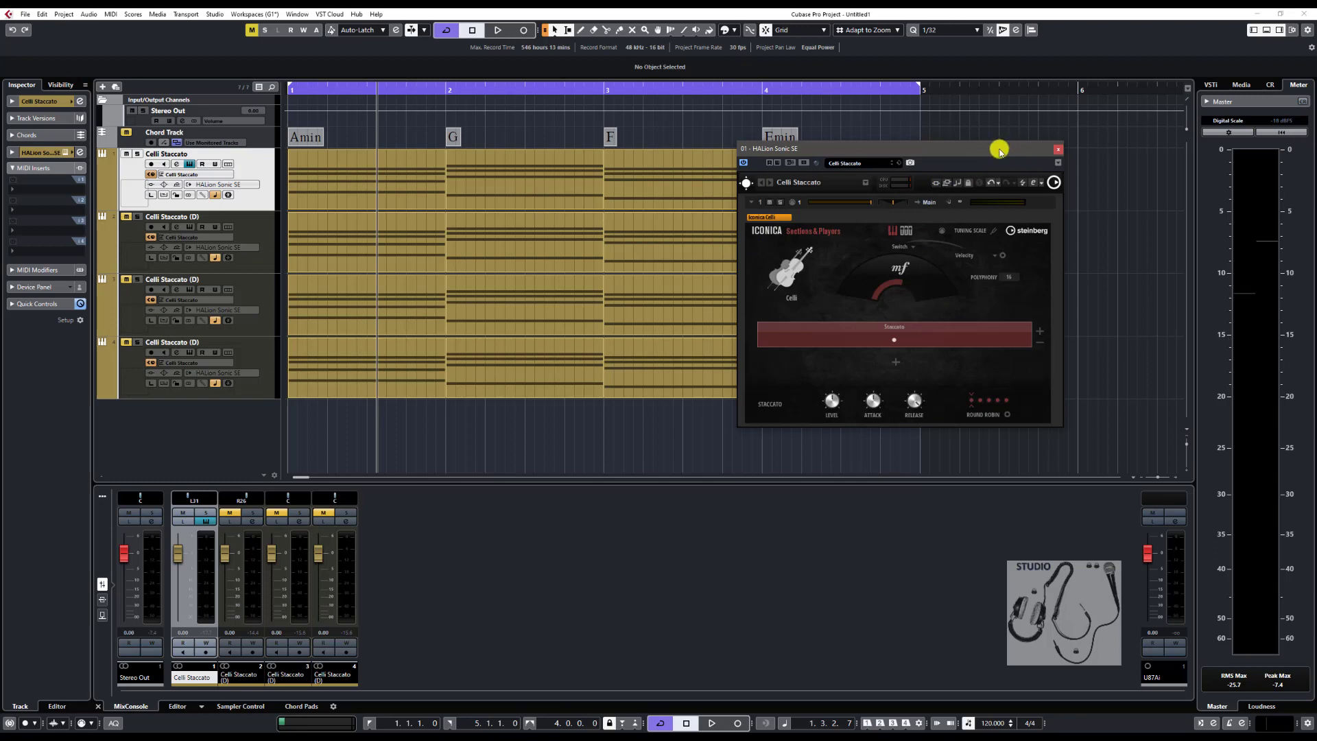
click(1058, 149)
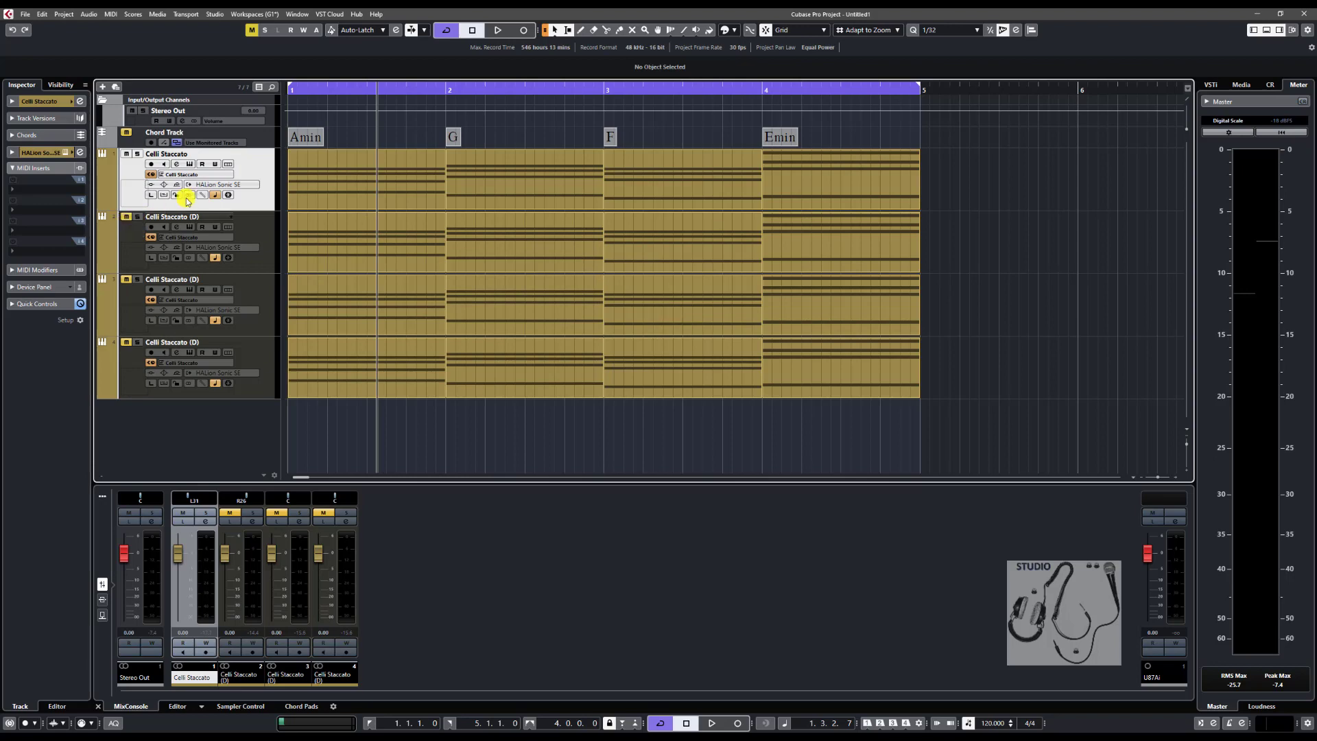
Step: Insert the Arpache 5 MIDI effect on the first Celli Staccato track and audition the loop
click(40, 195)
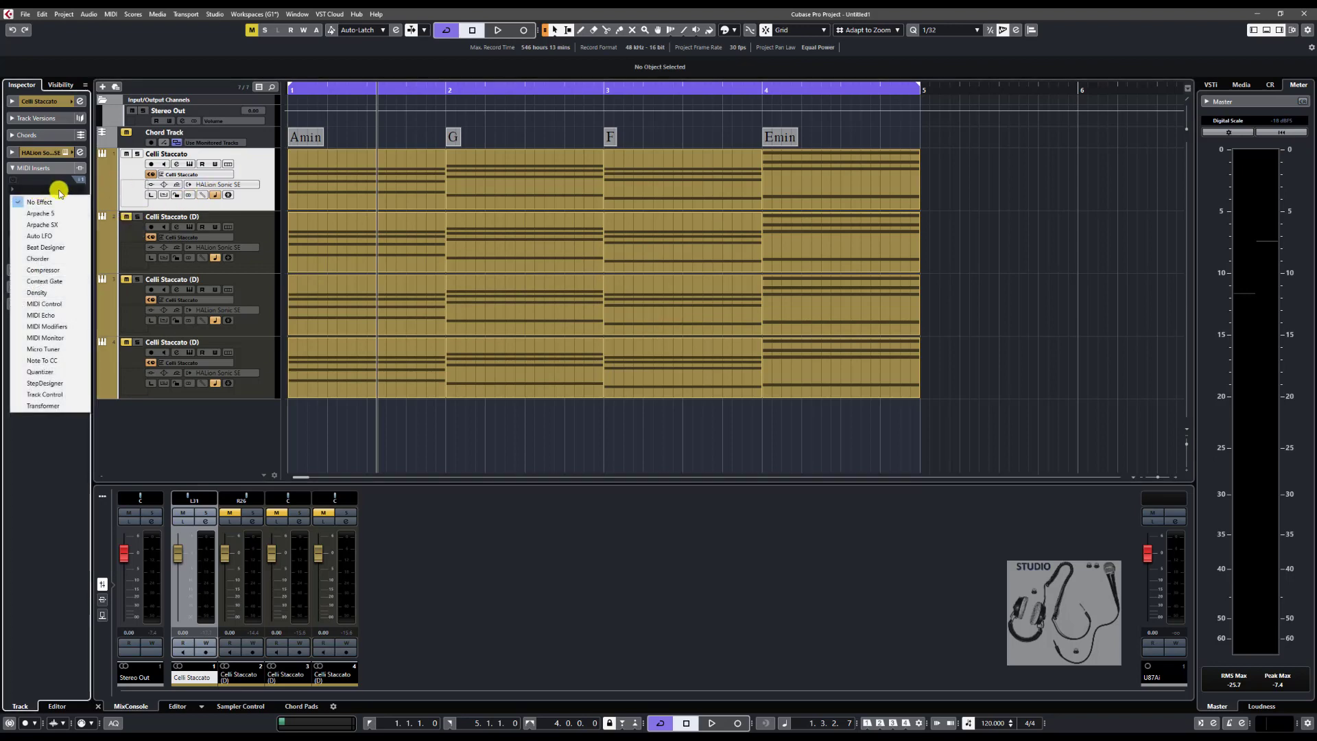
click(34, 215)
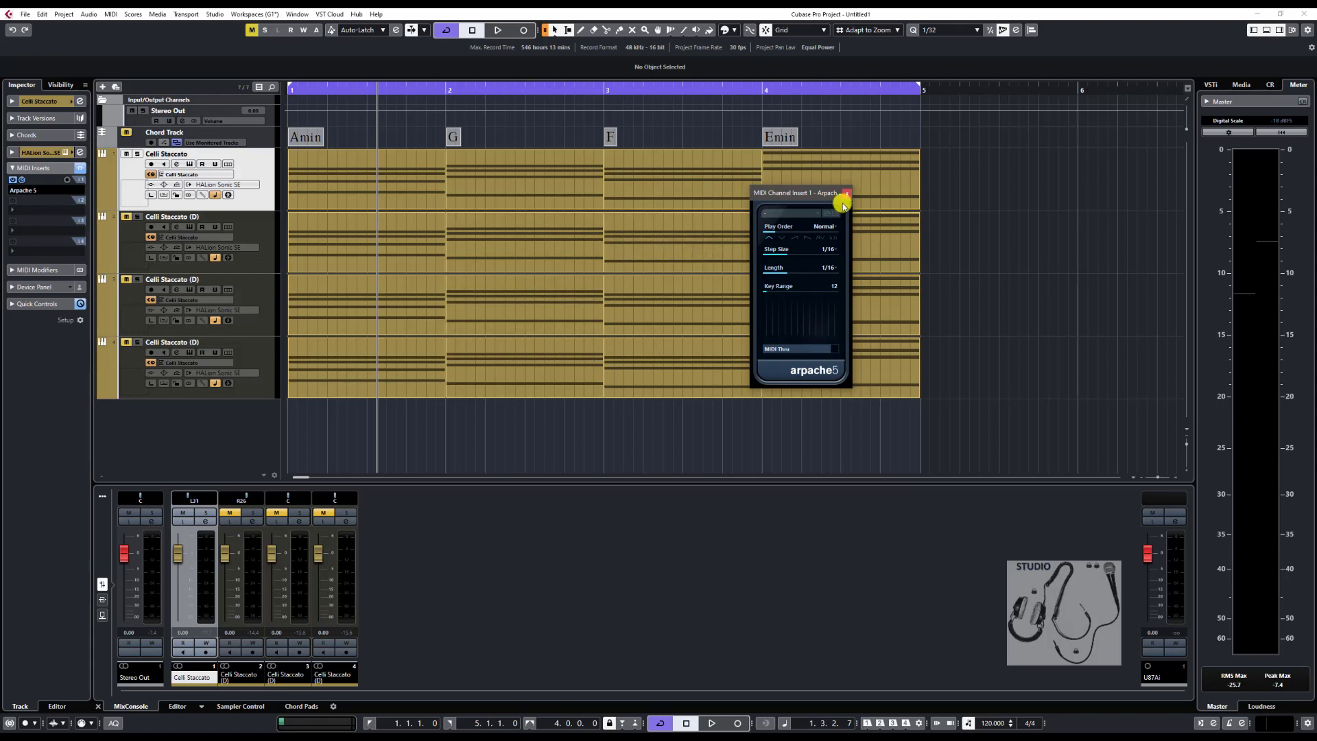
drag(794, 193, 773, 126)
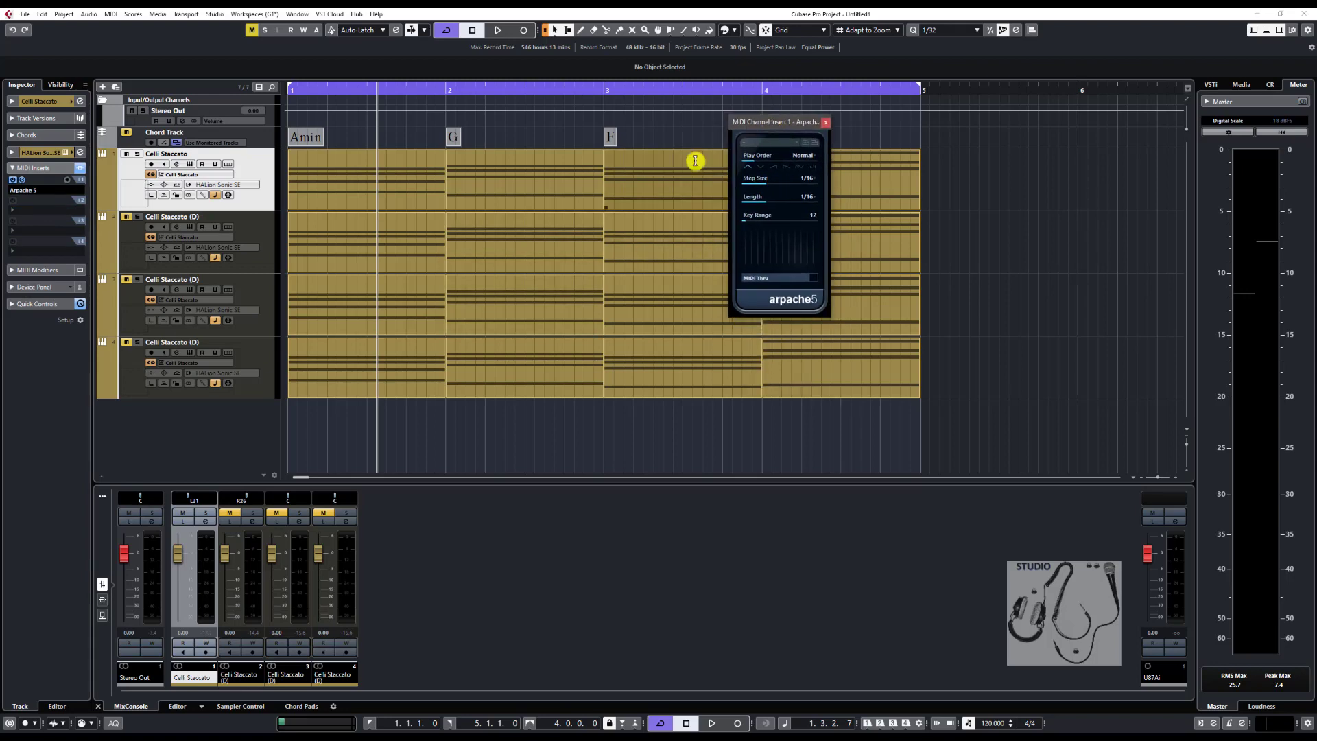
key(space)
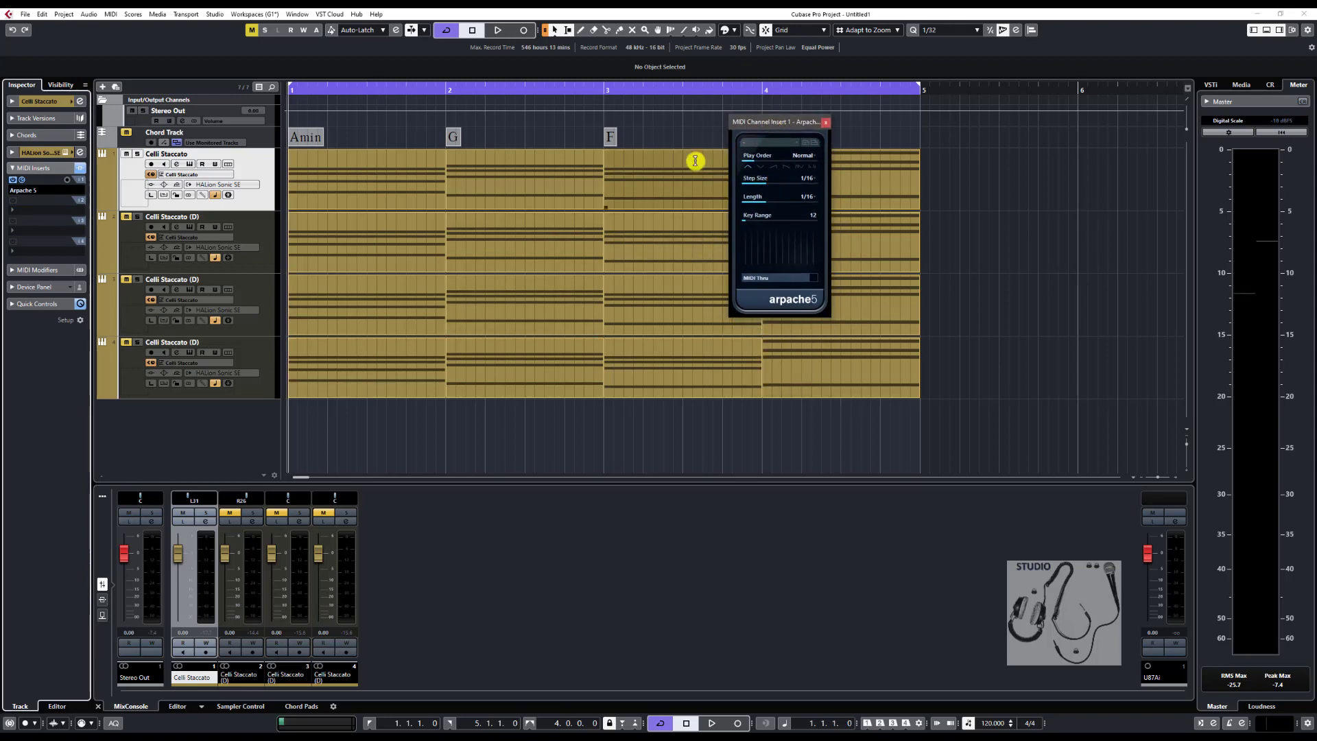
key(space)
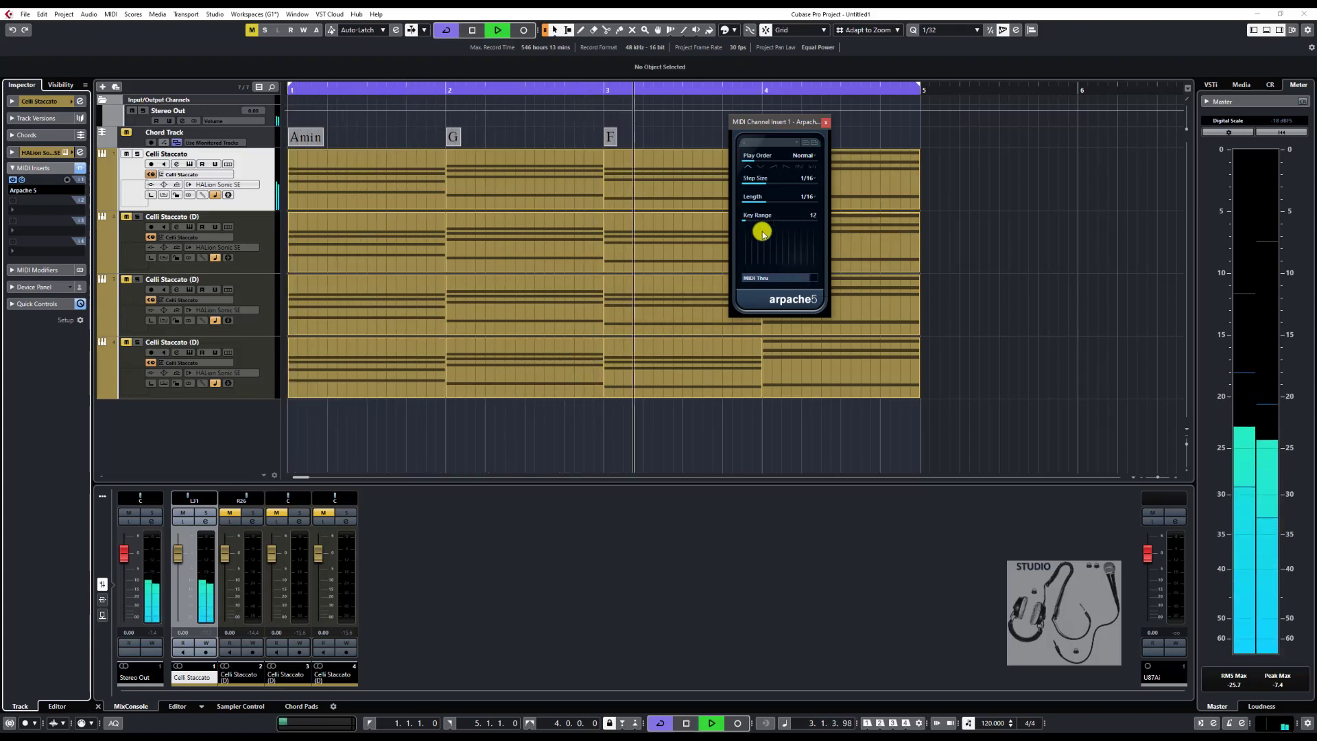
key(space)
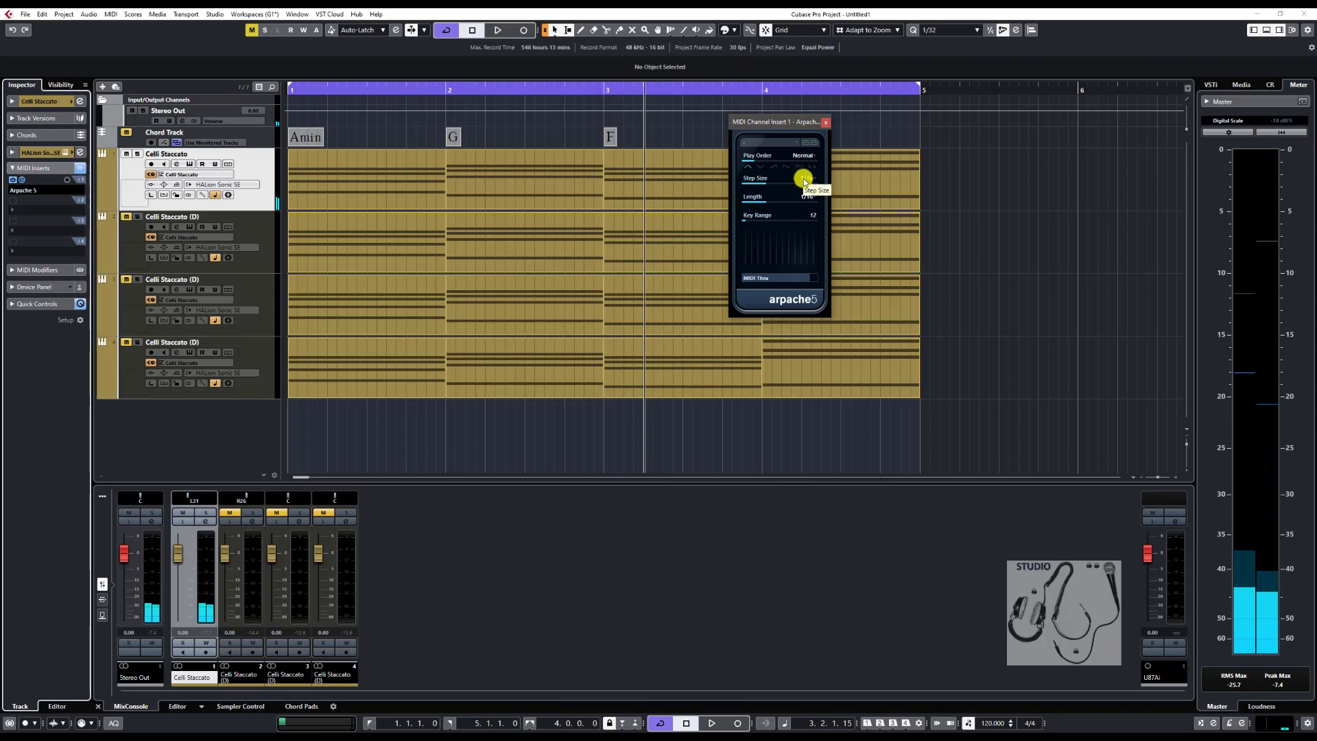
Step: Set the first track's Arpache 5 step size to 1/8 and listen to the result
click(805, 179)
click(768, 268)
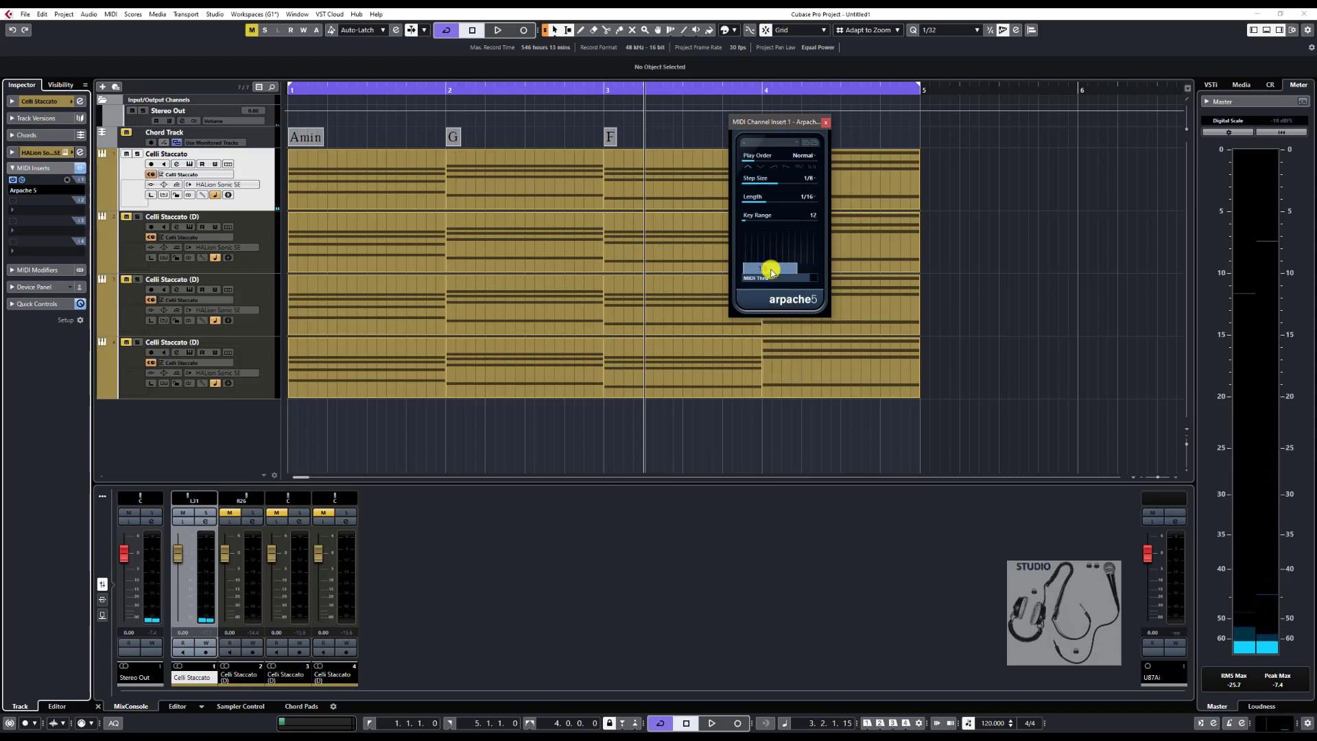
key(space)
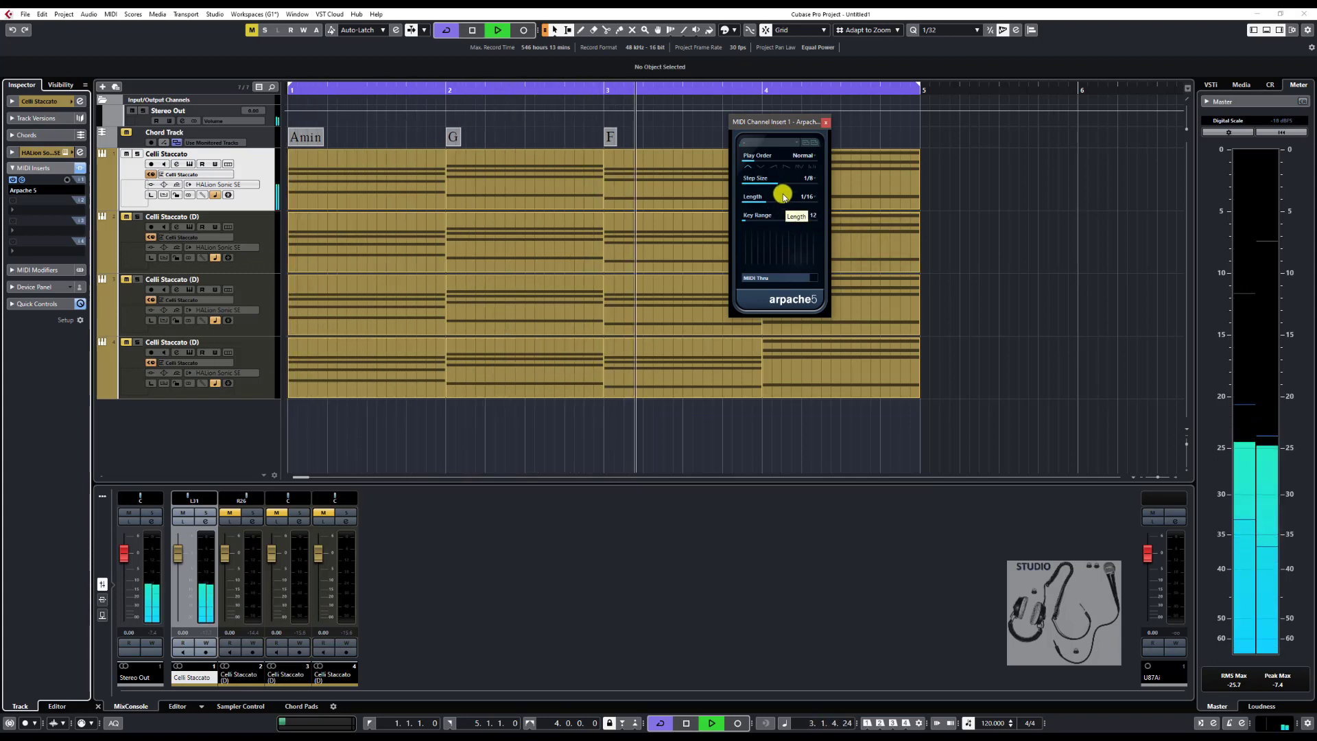
key(space)
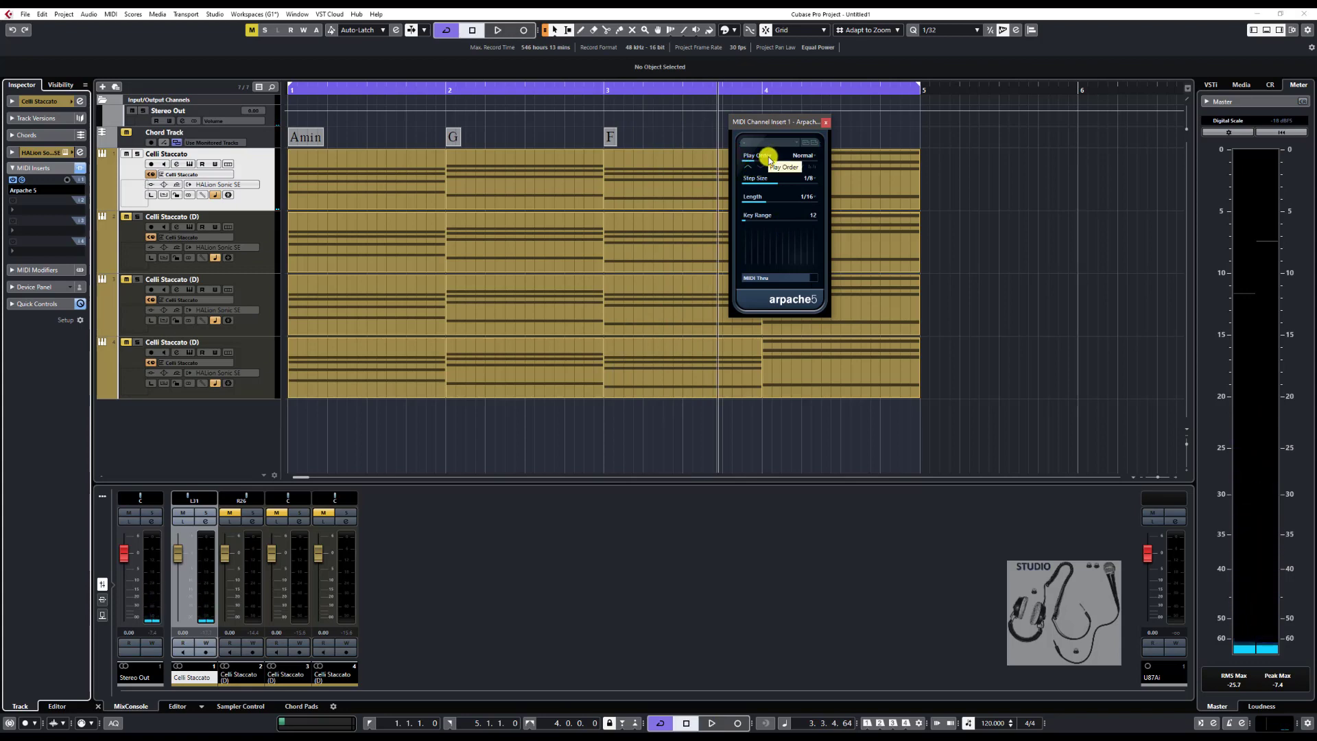
Step: Set the first track's Arpache 5 play order to Random and listen to the pattern
click(768, 156)
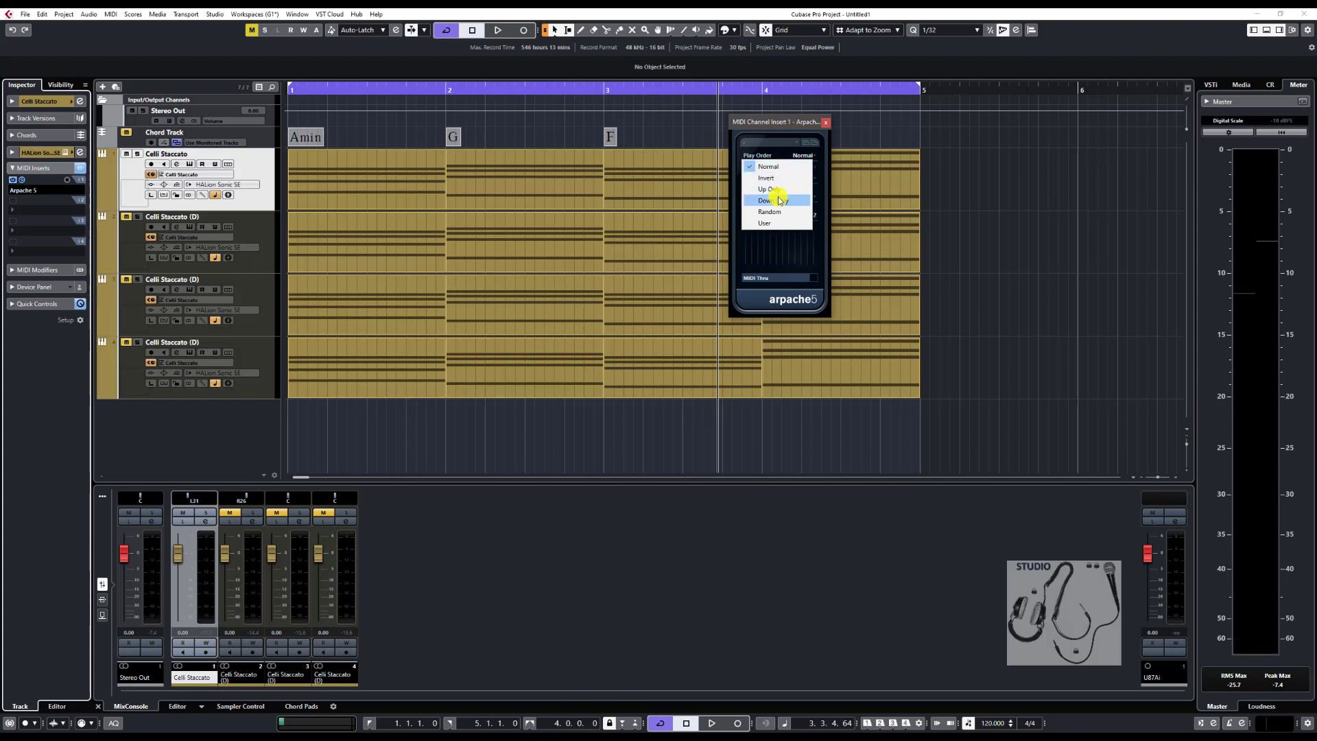
click(777, 218)
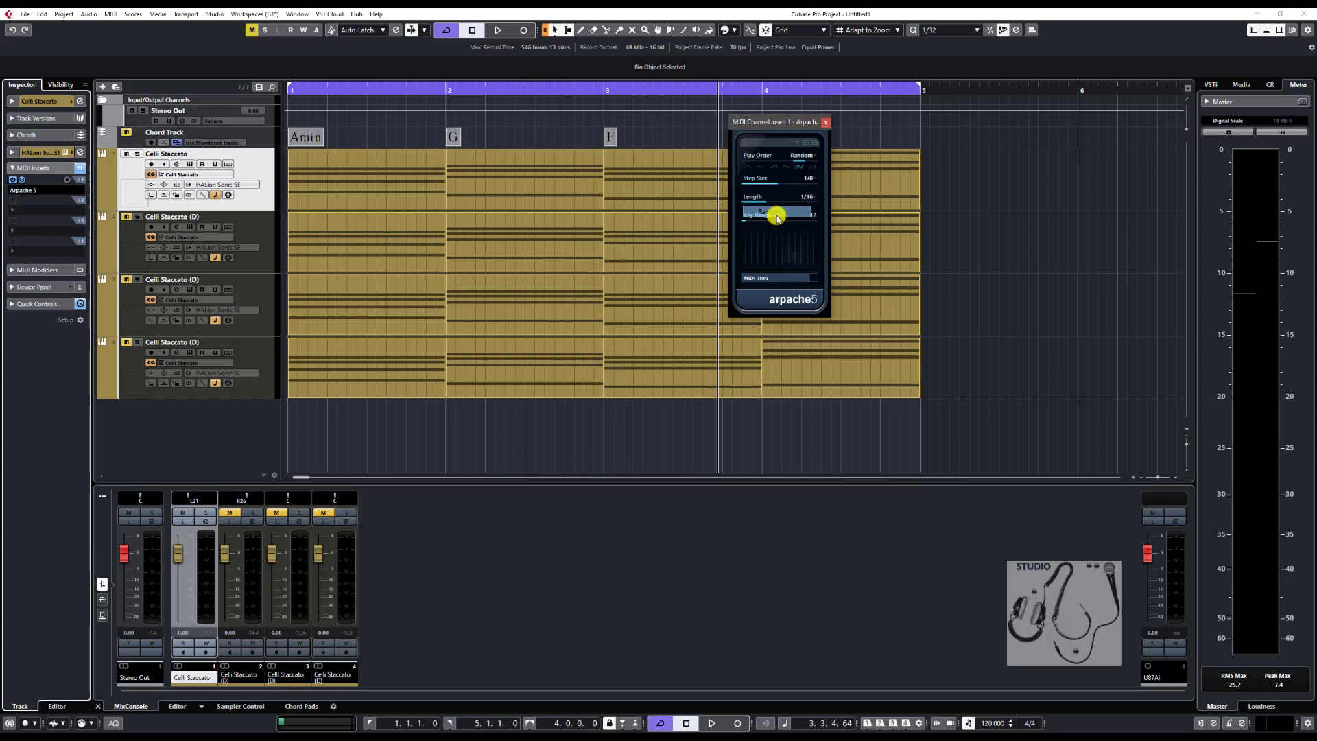
key(space)
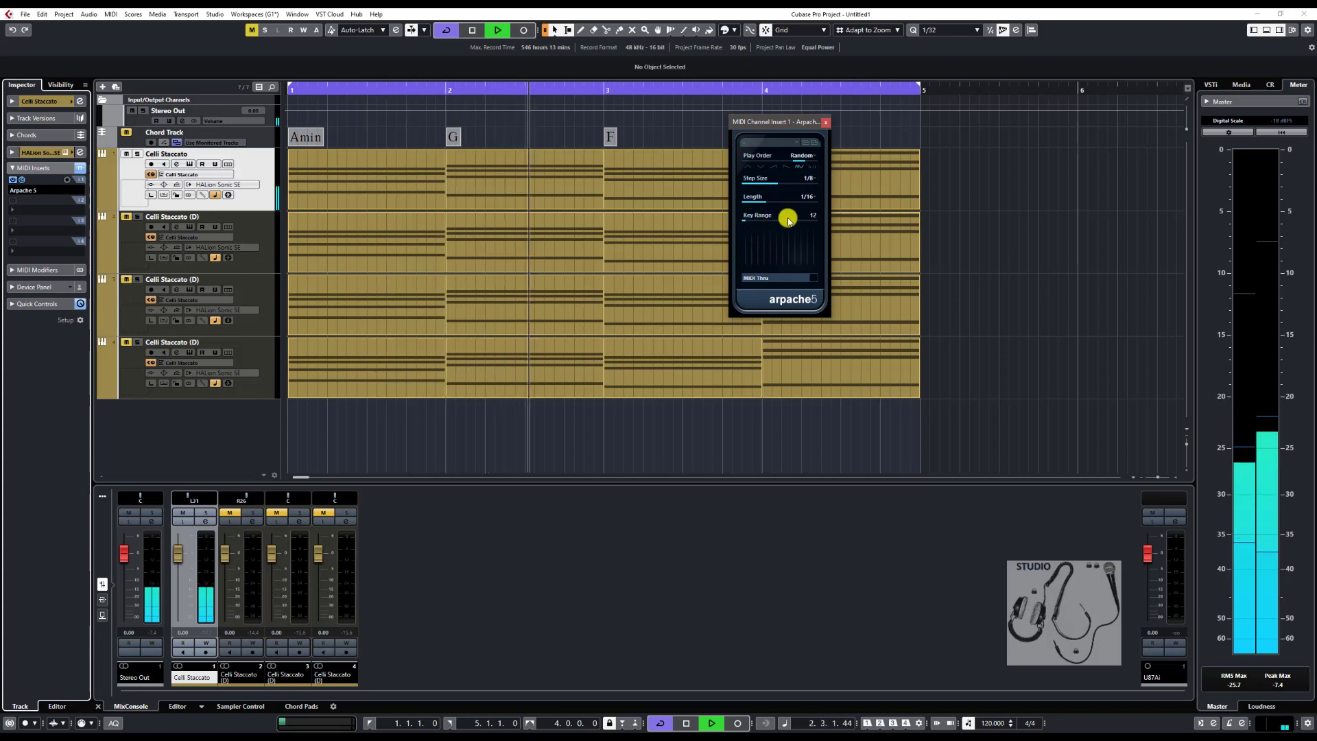
key(space)
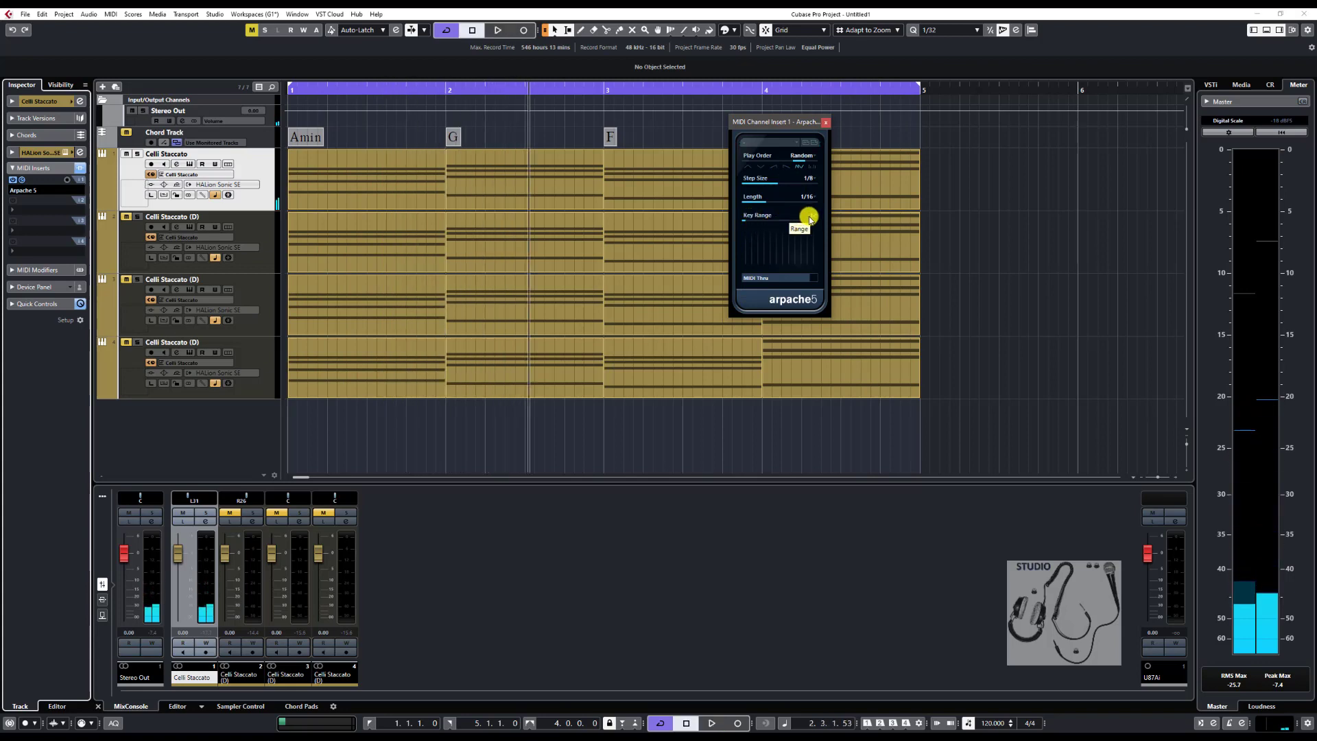
Step: Widen the first track's Arpache 5 key range, audition it, and set the range to 24
drag(748, 224, 751, 223)
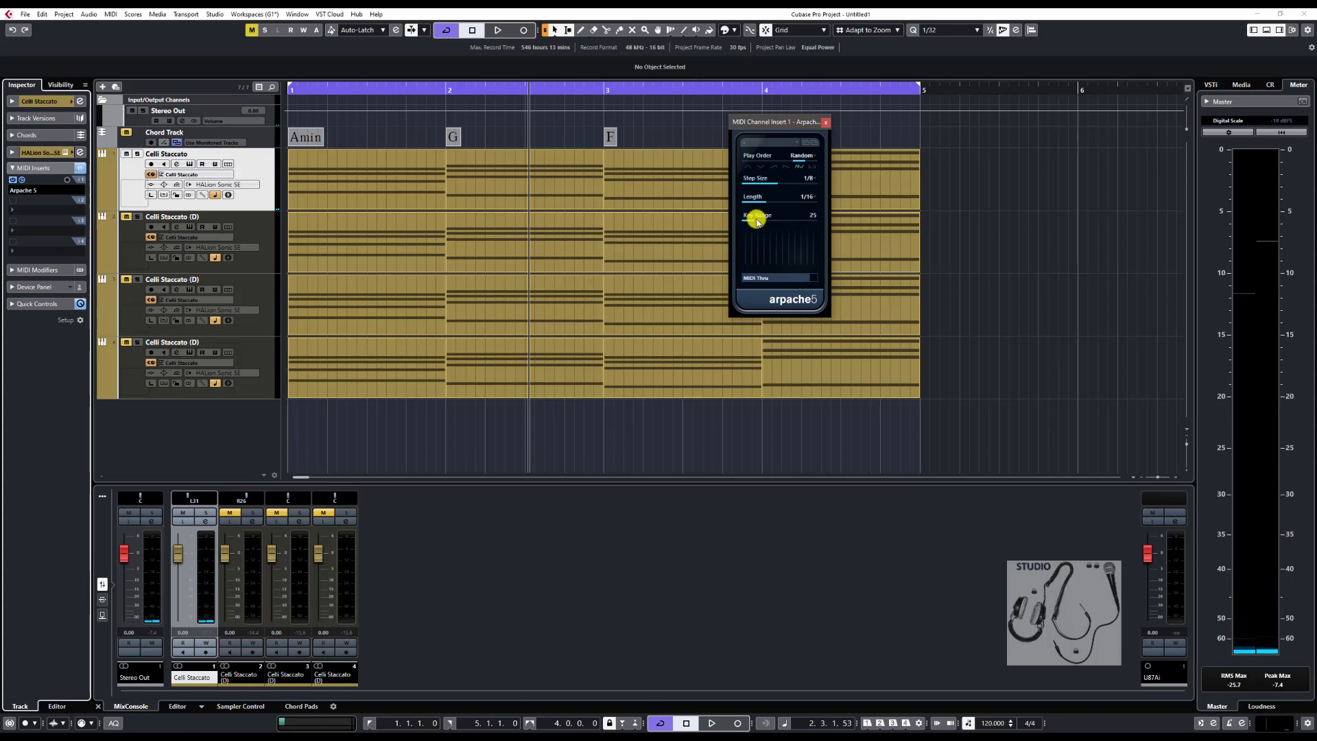
key(space)
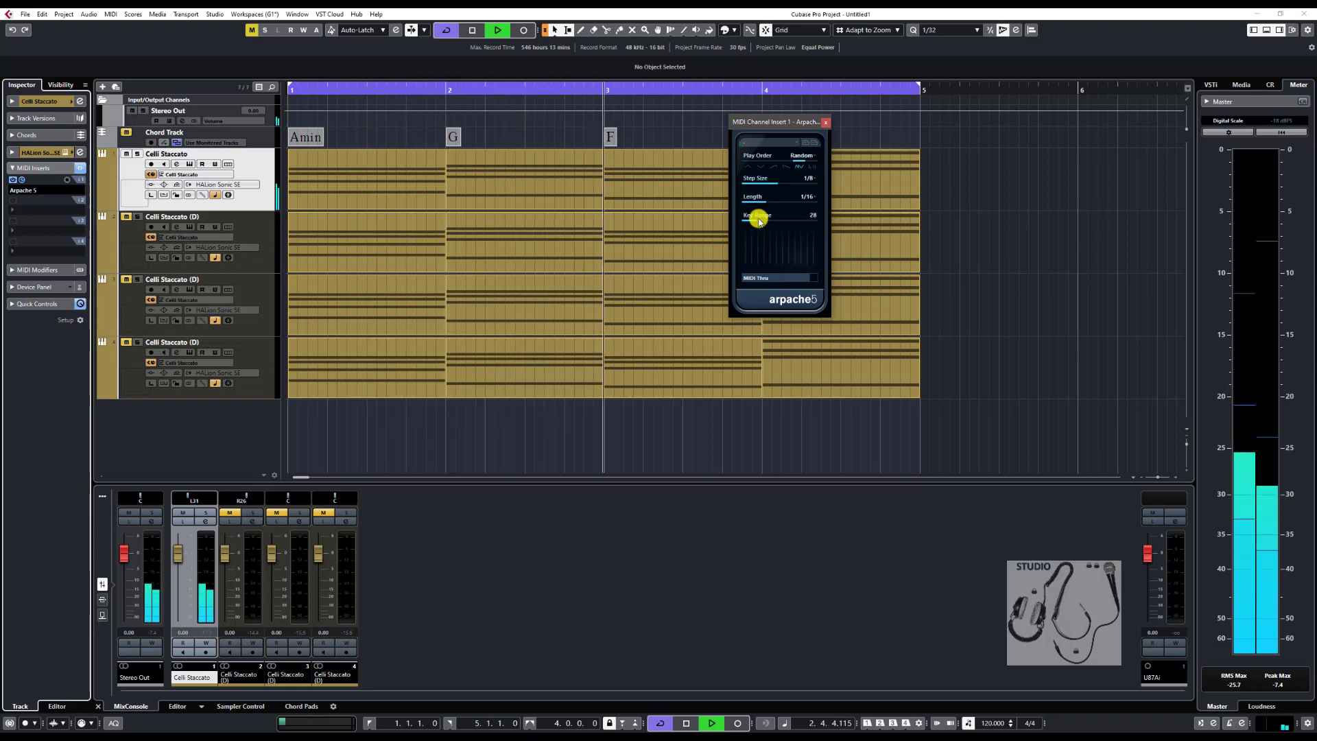
key(space)
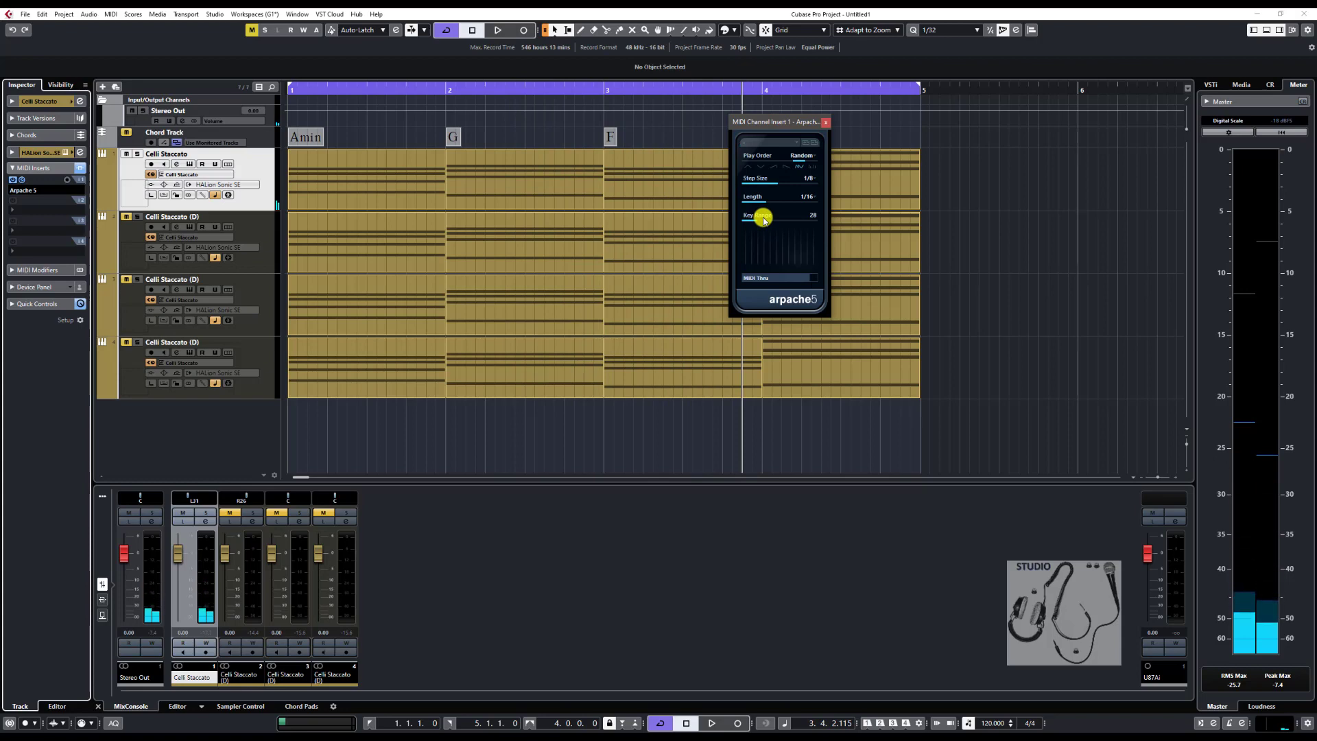
click(802, 215)
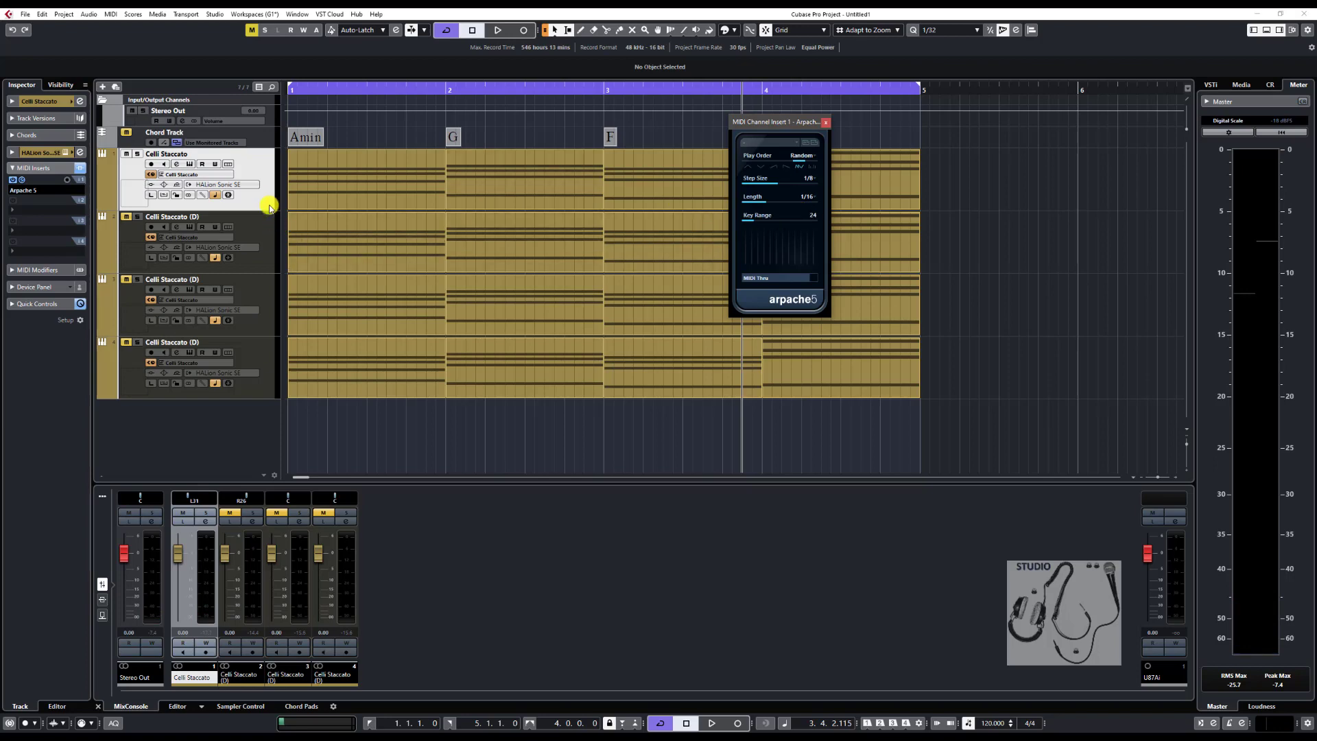
Step: Insert the Arpache 5 MIDI effect on the second Celli Staccato track
click(263, 237)
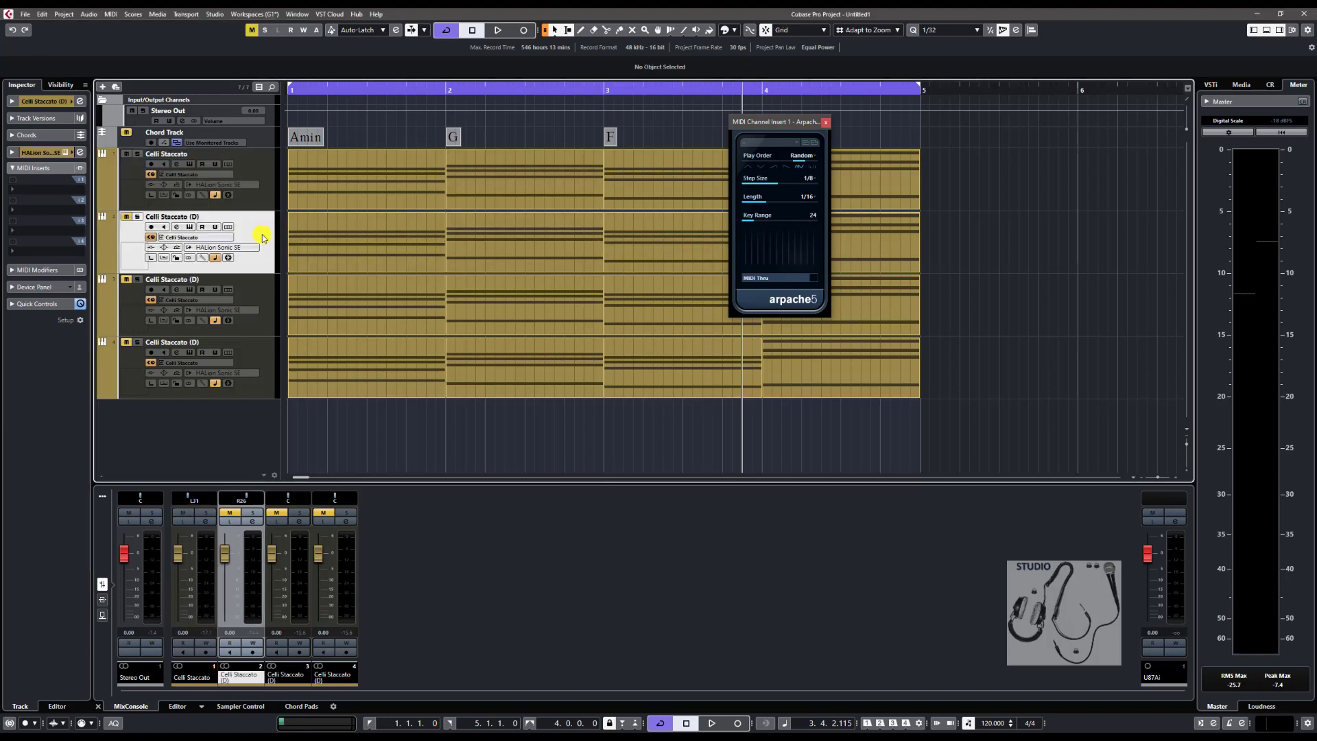
click(42, 192)
click(55, 214)
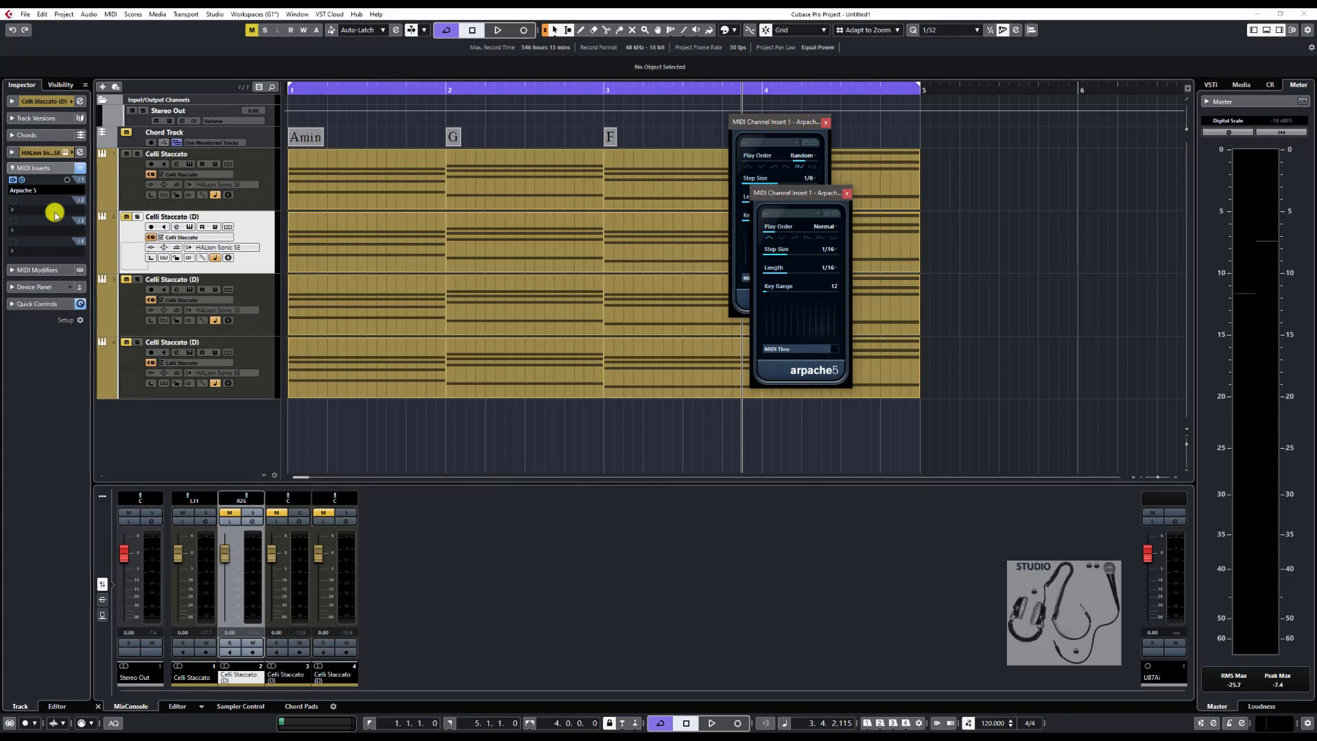
Step: Transpose the second Celli Staccato track by 12 with the MIDI modifiers and set its Arpache 5 step size to 1/4
click(47, 269)
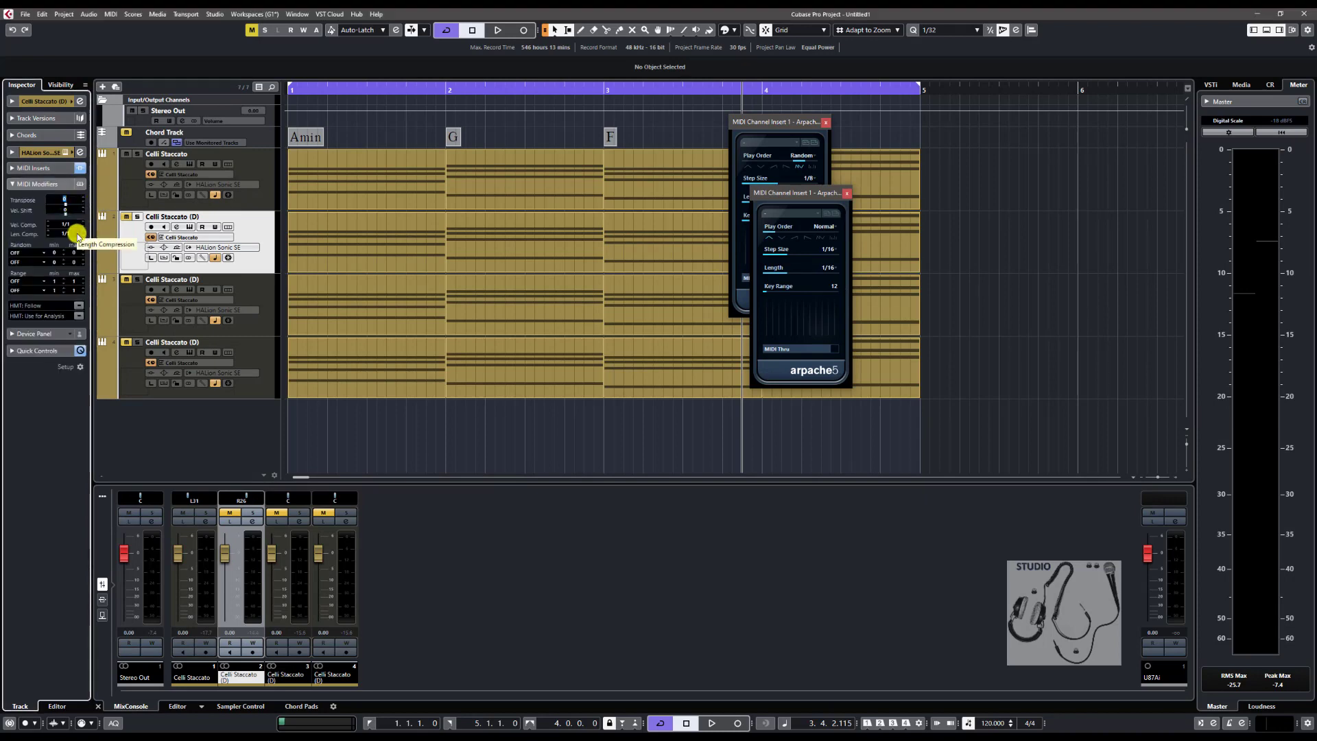
text(12)
key(Return)
click(827, 248)
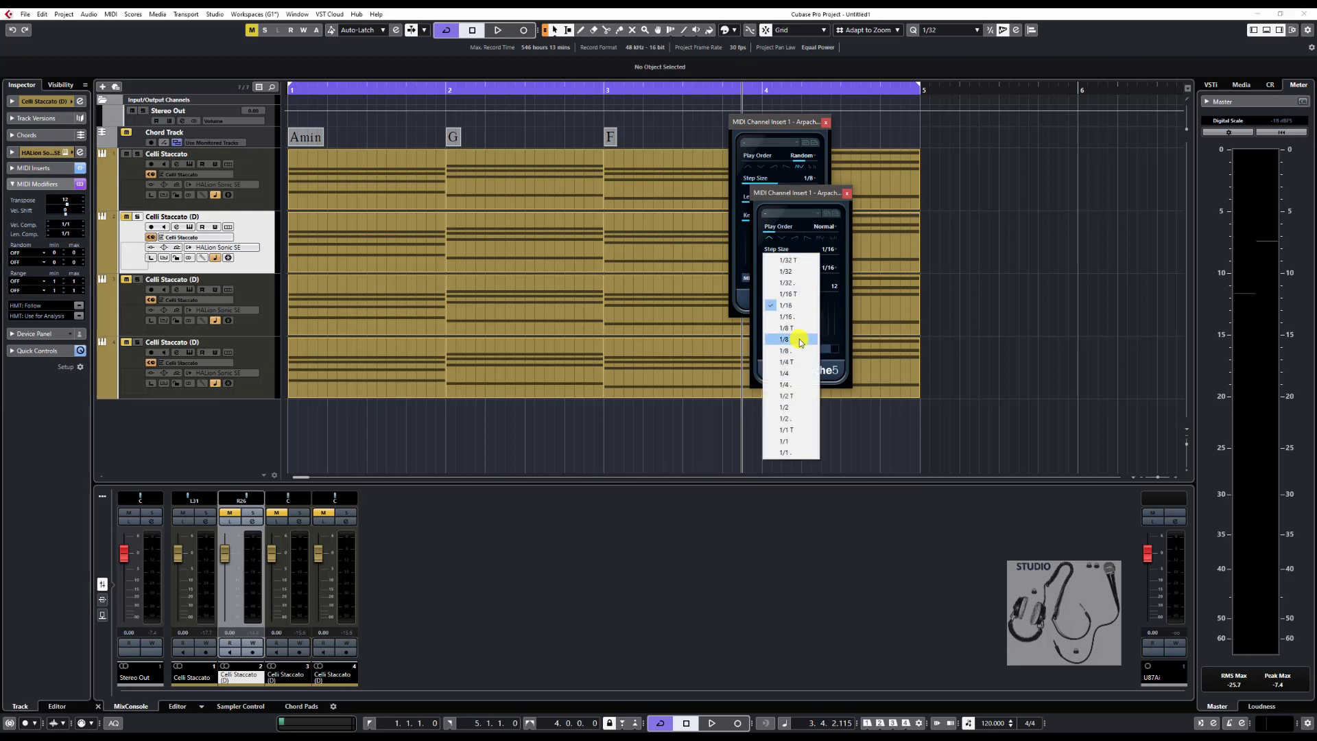
click(795, 374)
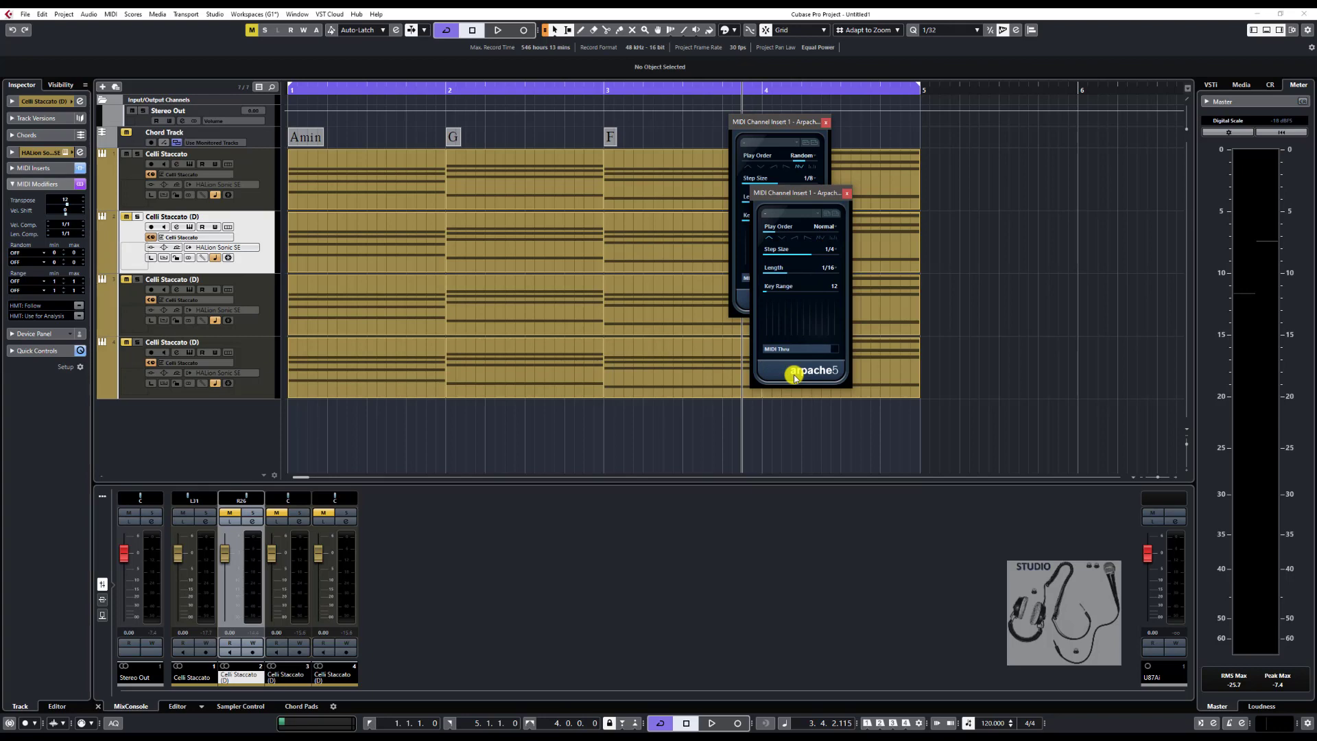
Step: Mute the first Celli Staccato track, unmute the second, and audition the second from the beginning
key(KP_Decimal)
click(126, 153)
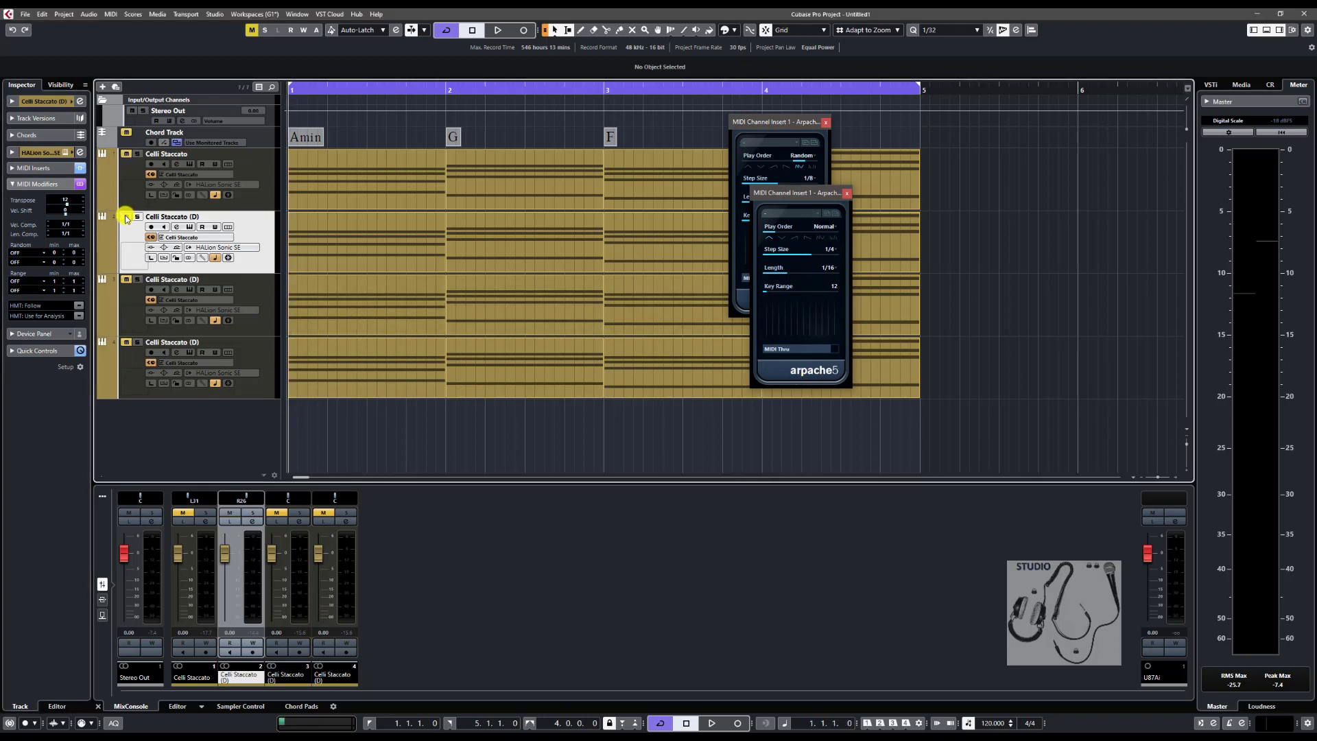
key(space)
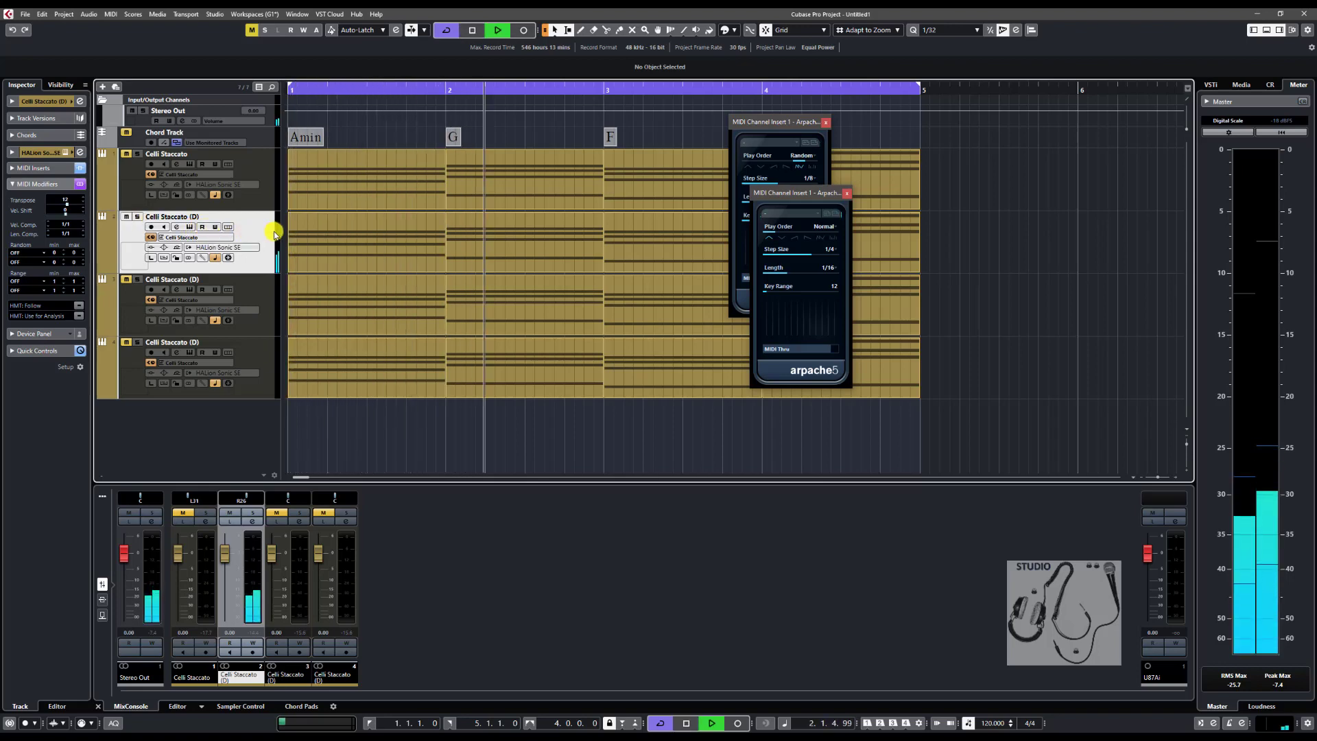
click(314, 228)
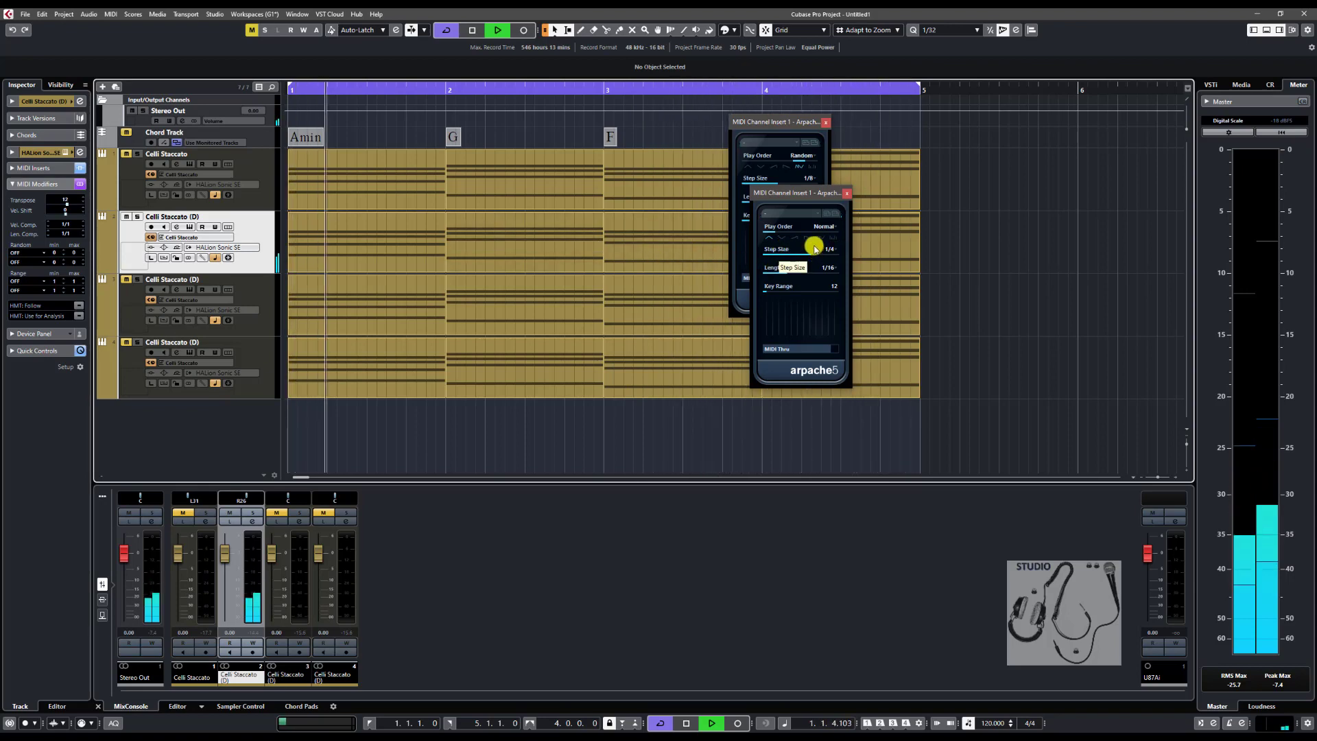
key(space)
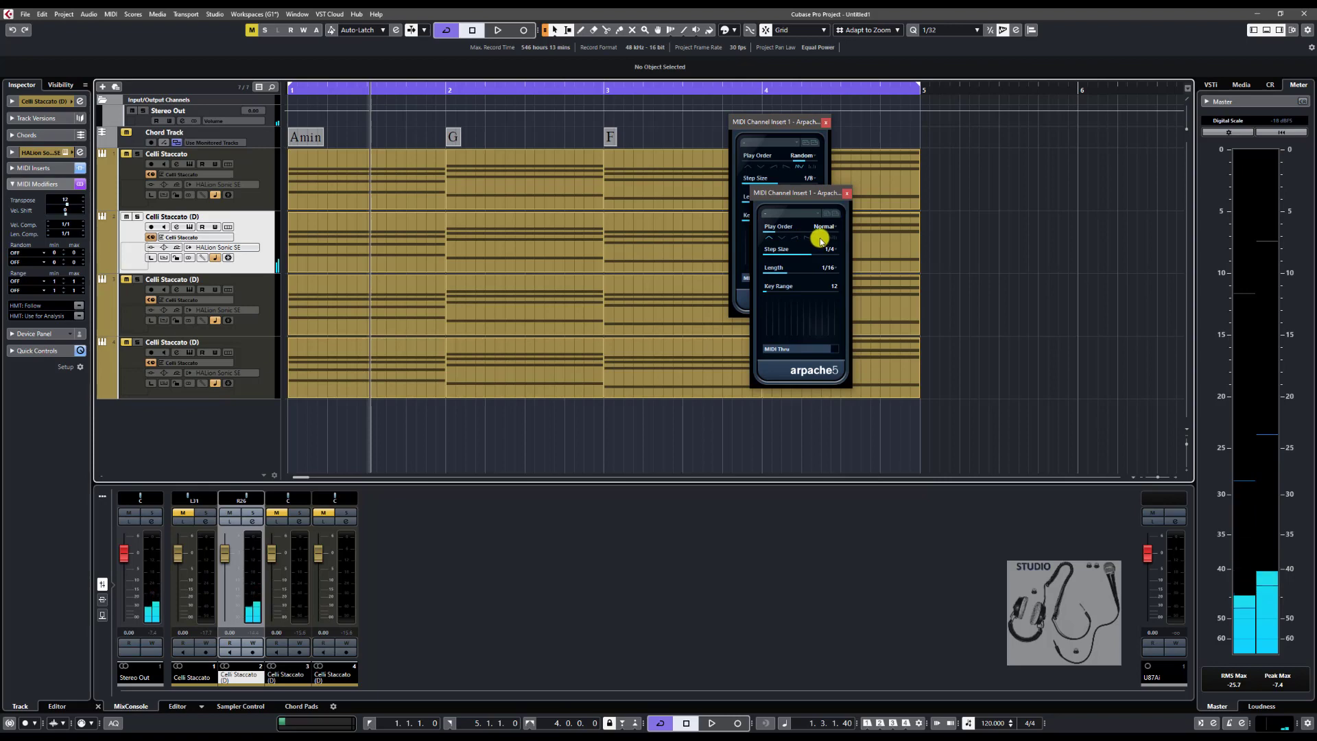
click(769, 238)
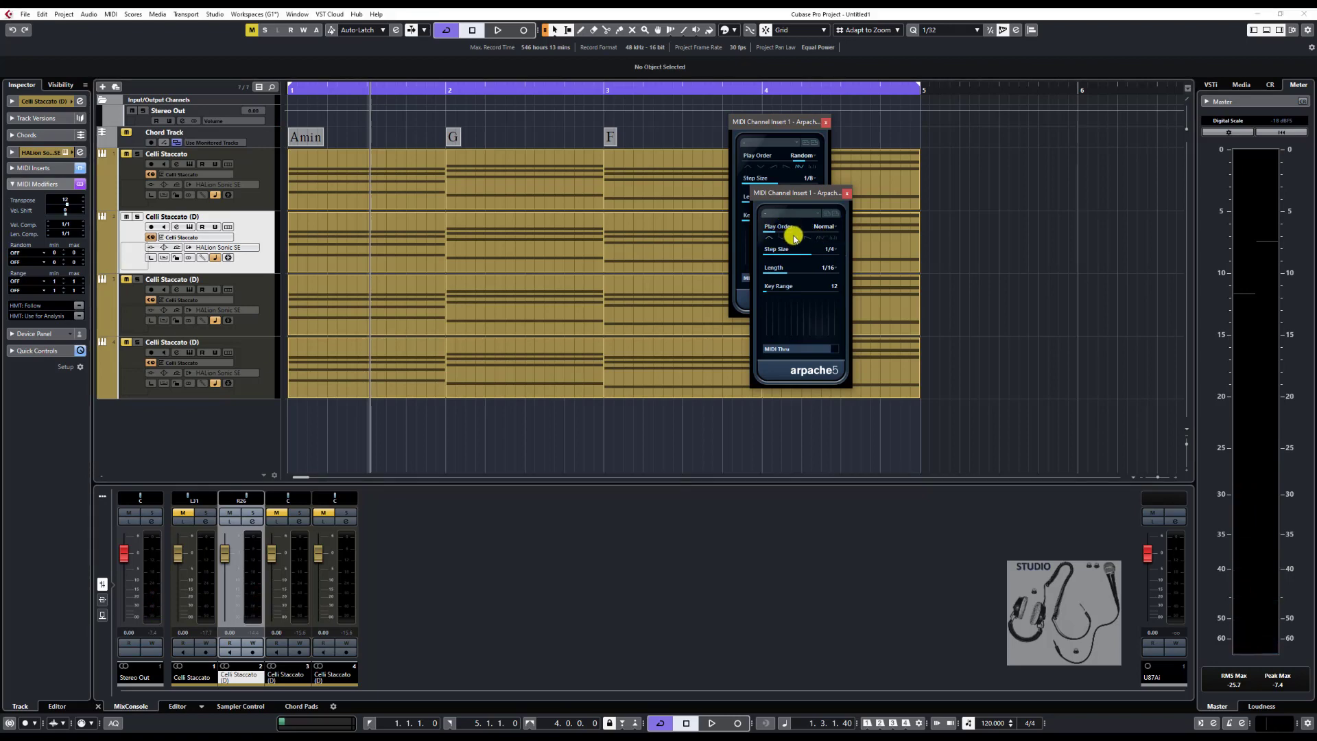
mouse_move(788, 235)
mouse_down()
mouse_move(798, 234)
mouse_move(768, 235)
mouse_up()
click(823, 268)
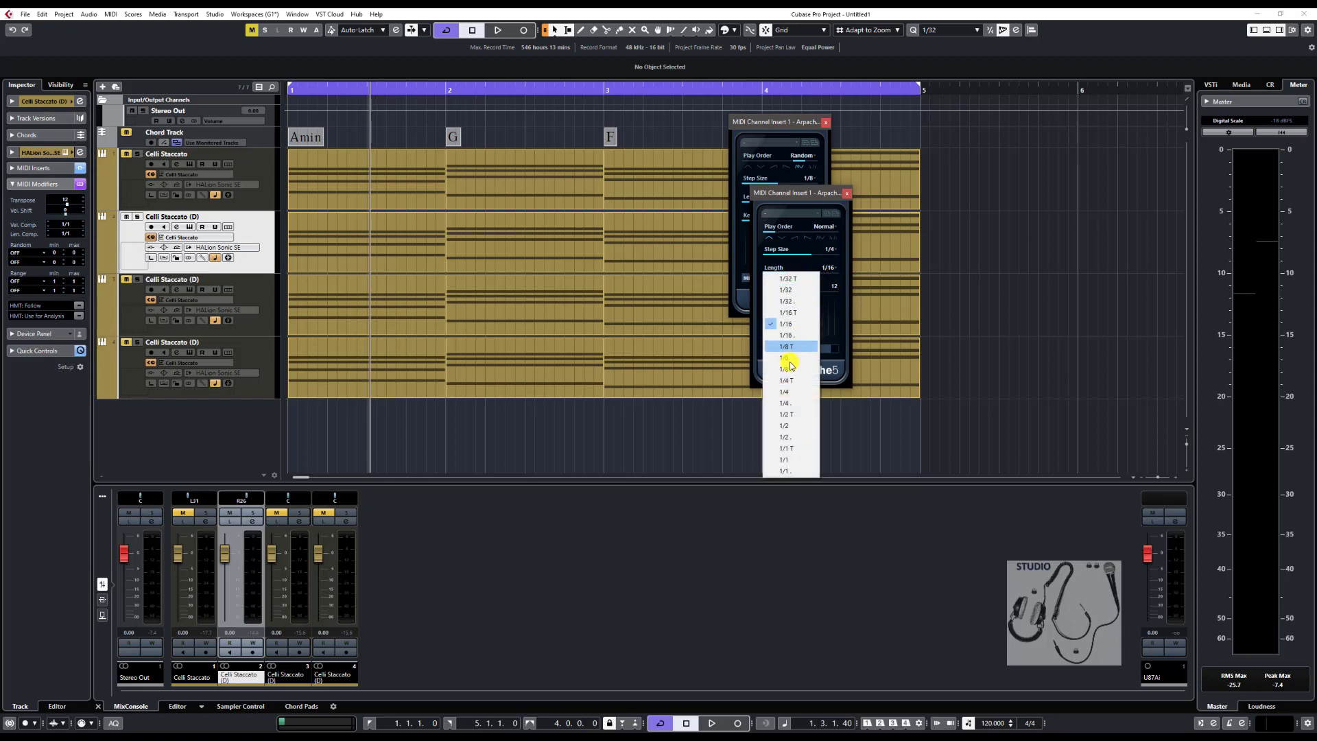
click(831, 267)
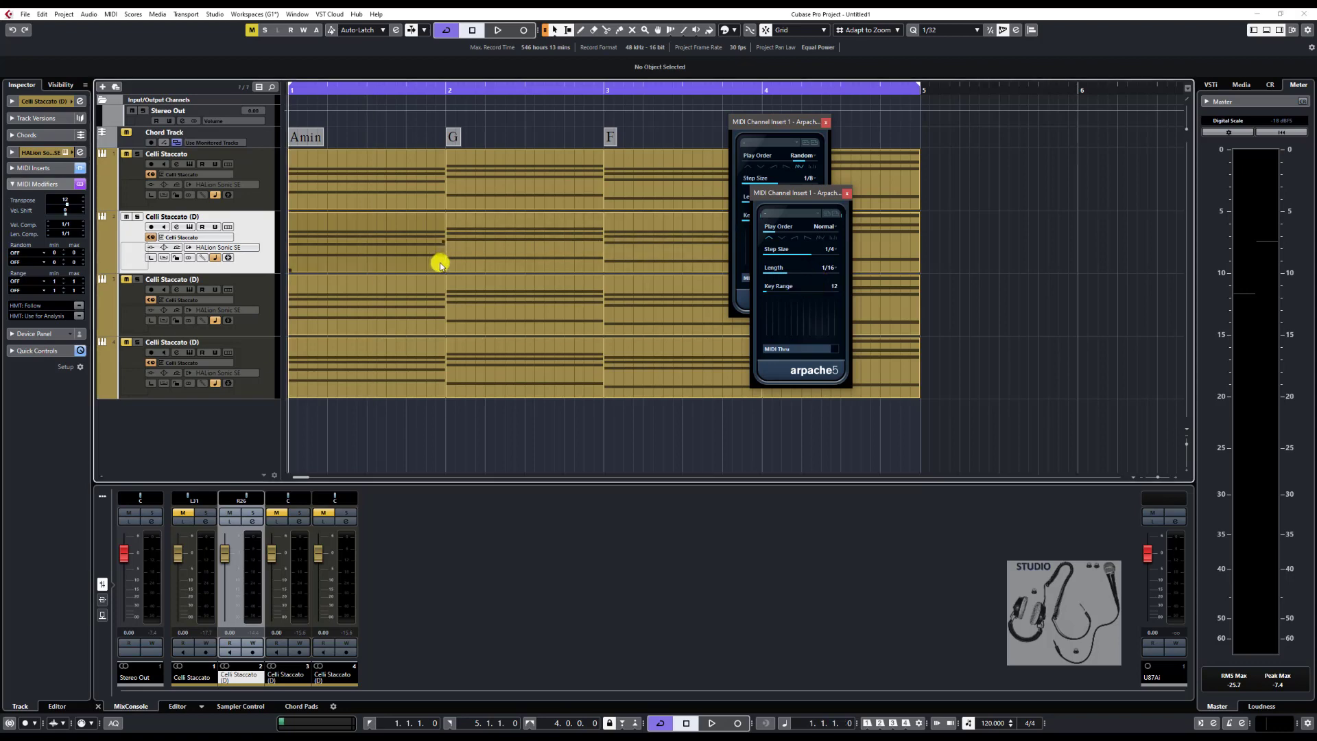
Step: Play the first and second Celli Staccato tracks together to hear how their arpeggios combine
key(space)
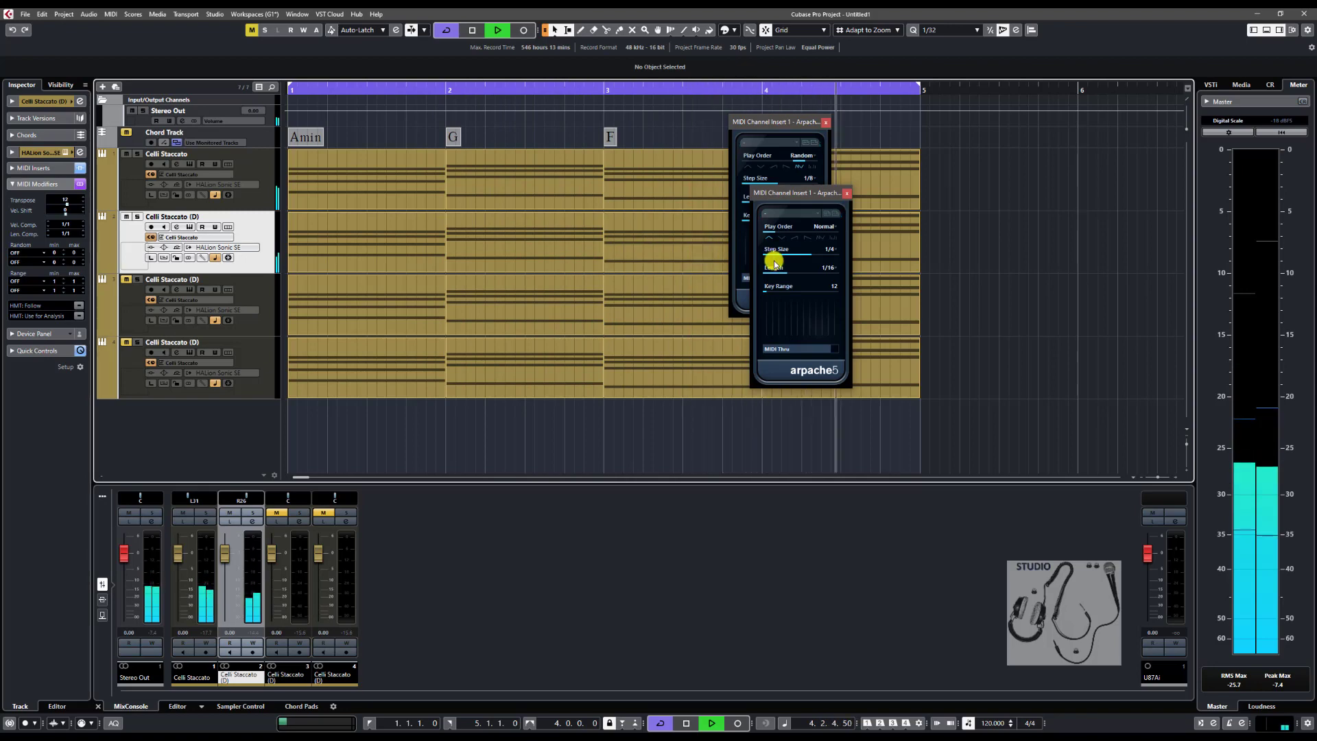
key(space)
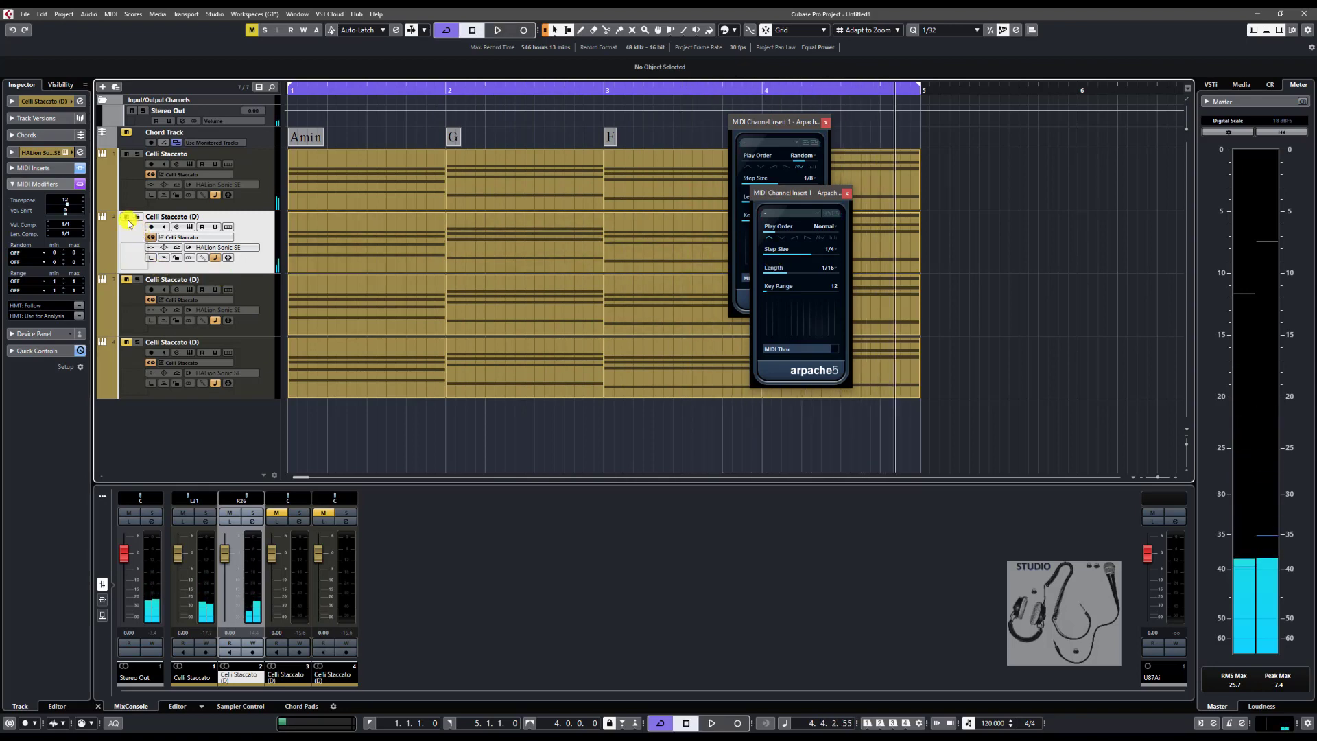
Step: Unmute the third Celli Staccato track while muting the first two
click(126, 278)
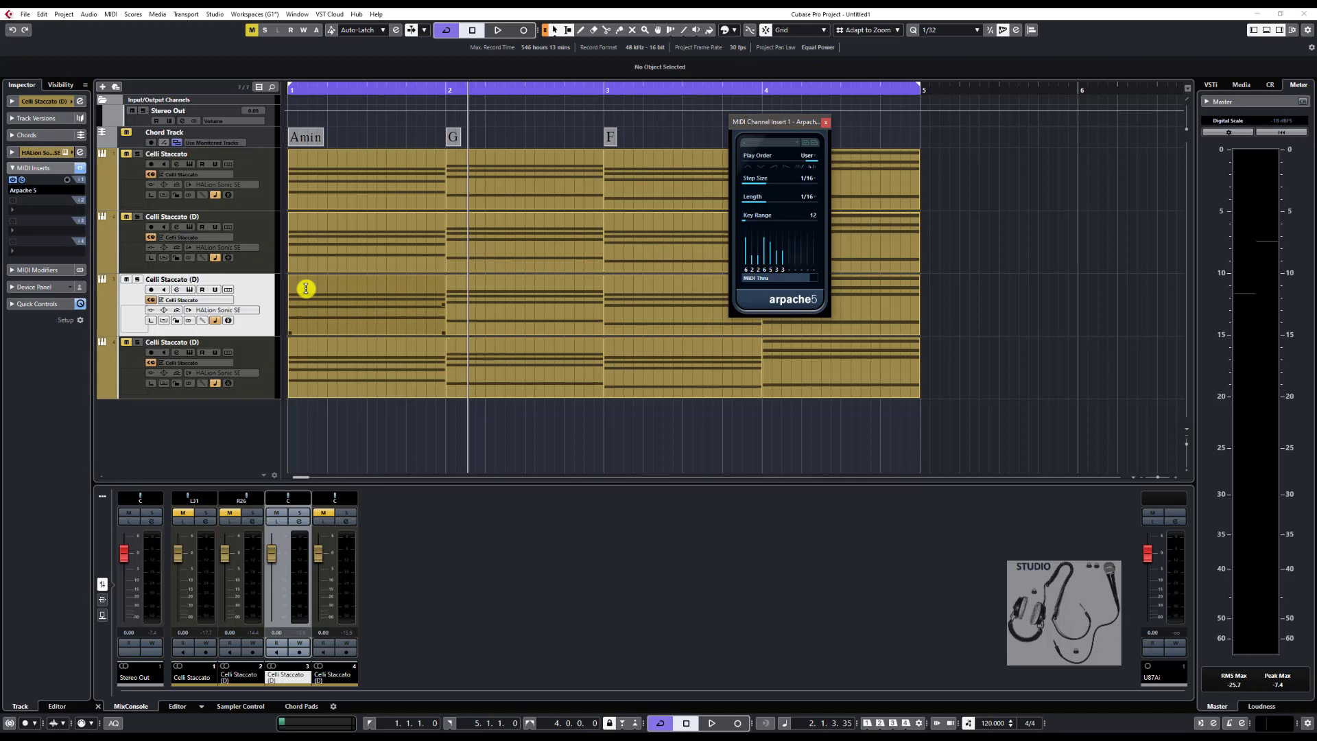
Step: Play the third Celli Staccato track, set its Arpache 5 step size to 1/4, and redraw the user play order as a six-step pattern
key(space)
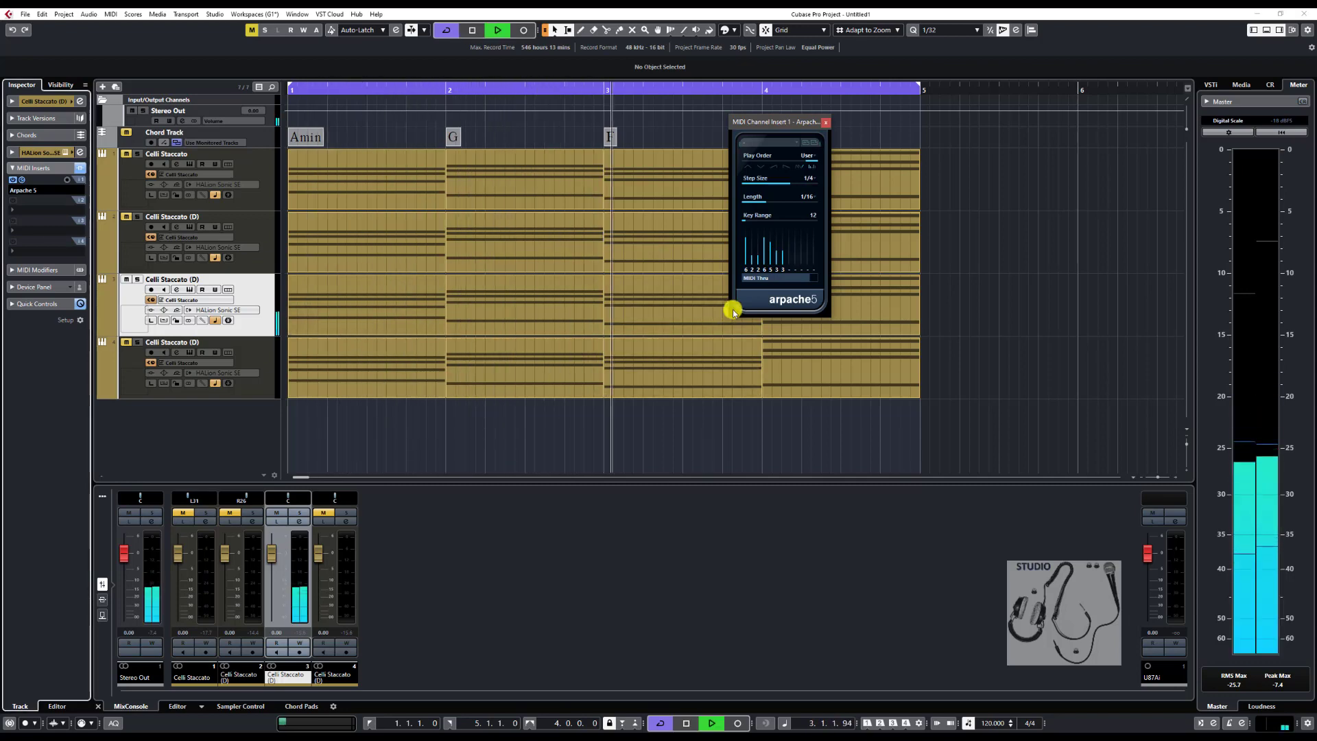
click(758, 261)
click(770, 260)
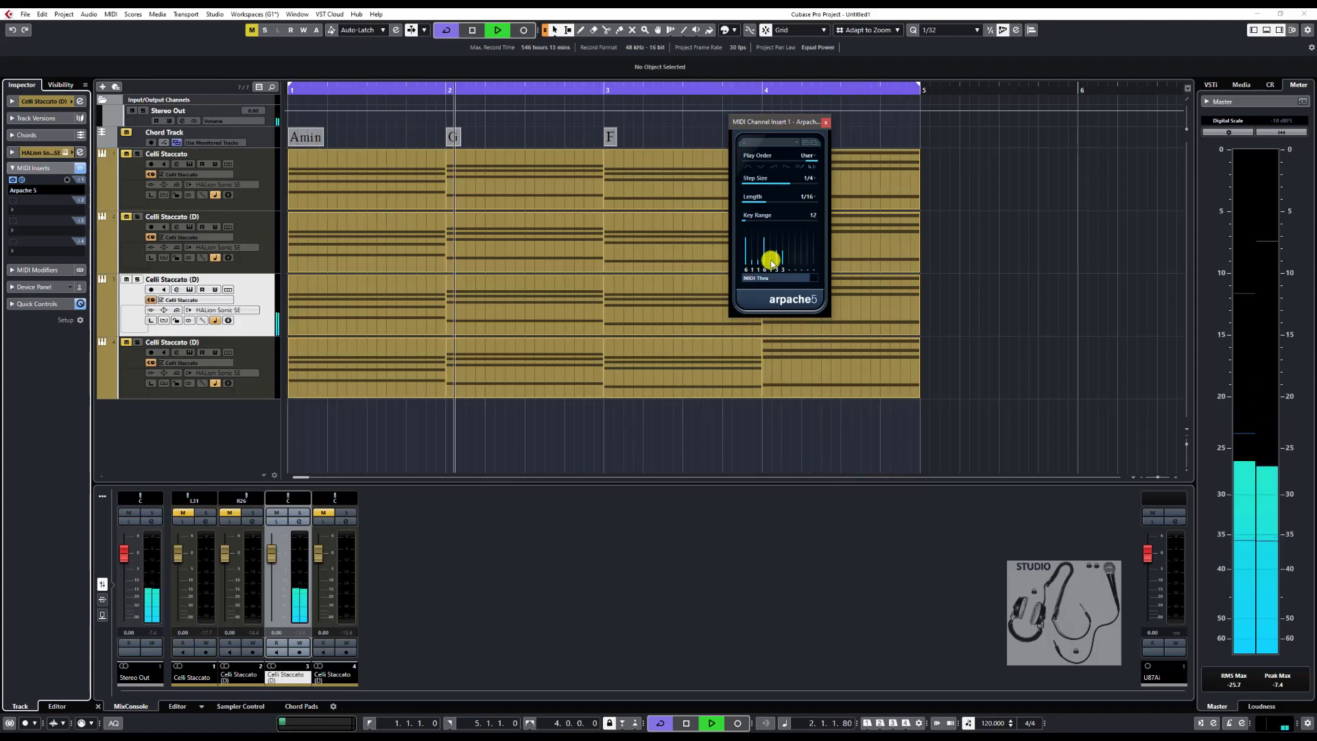
click(770, 257)
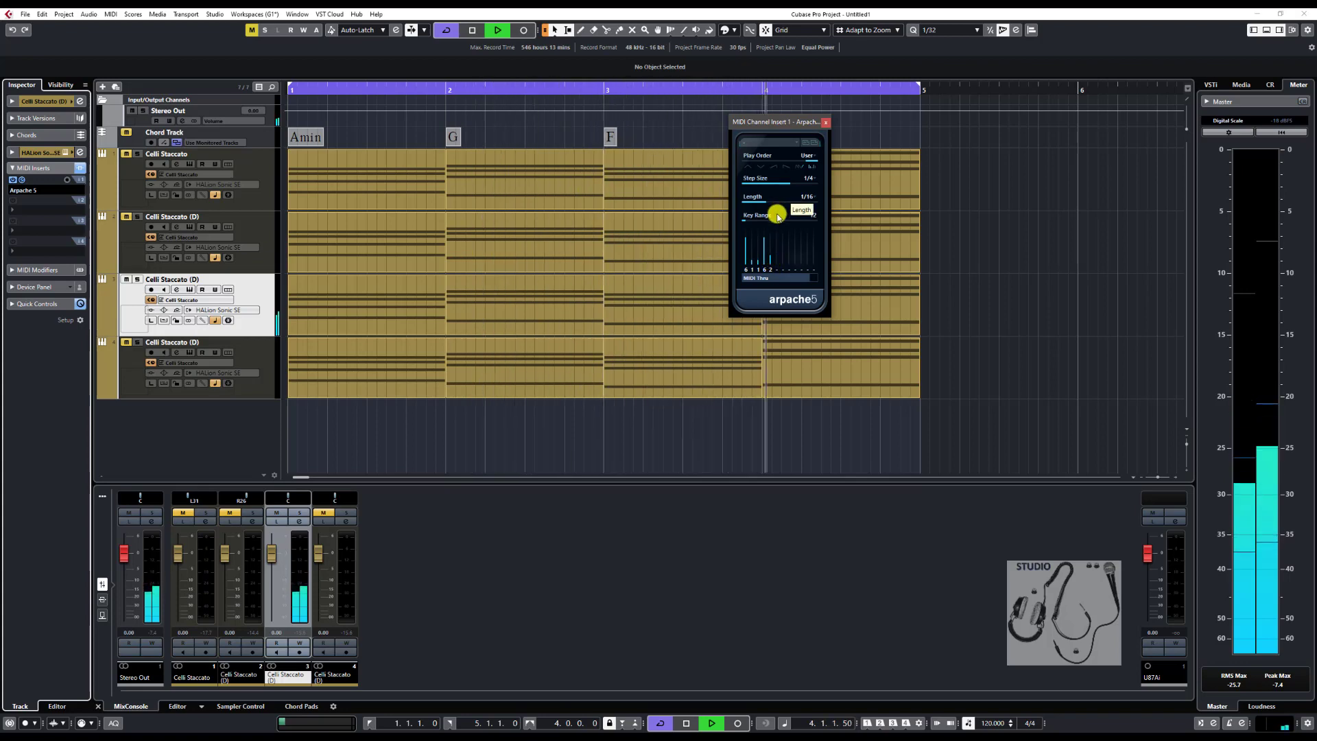
drag(752, 259, 751, 272)
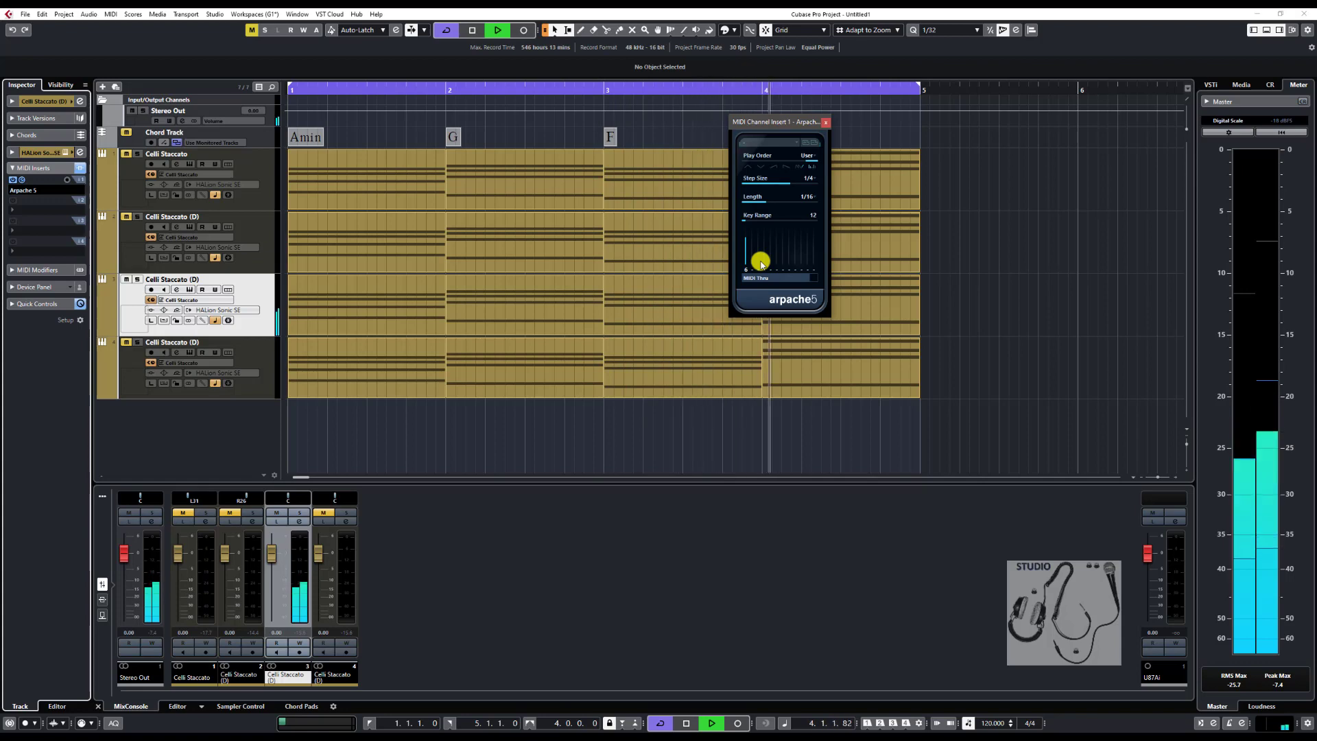
mouse_move(754, 243)
mouse_down()
mouse_move(753, 222)
mouse_move(765, 242)
mouse_move(775, 233)
mouse_up()
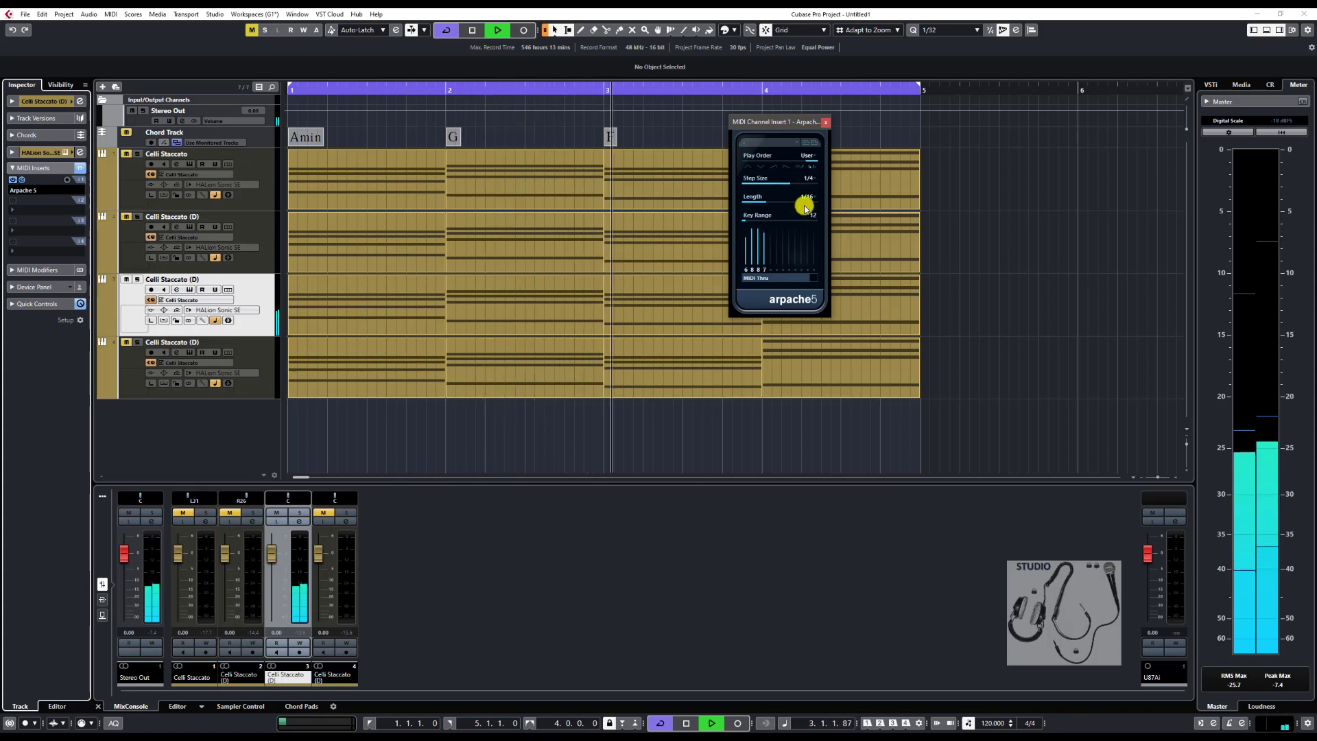
drag(752, 243, 752, 259)
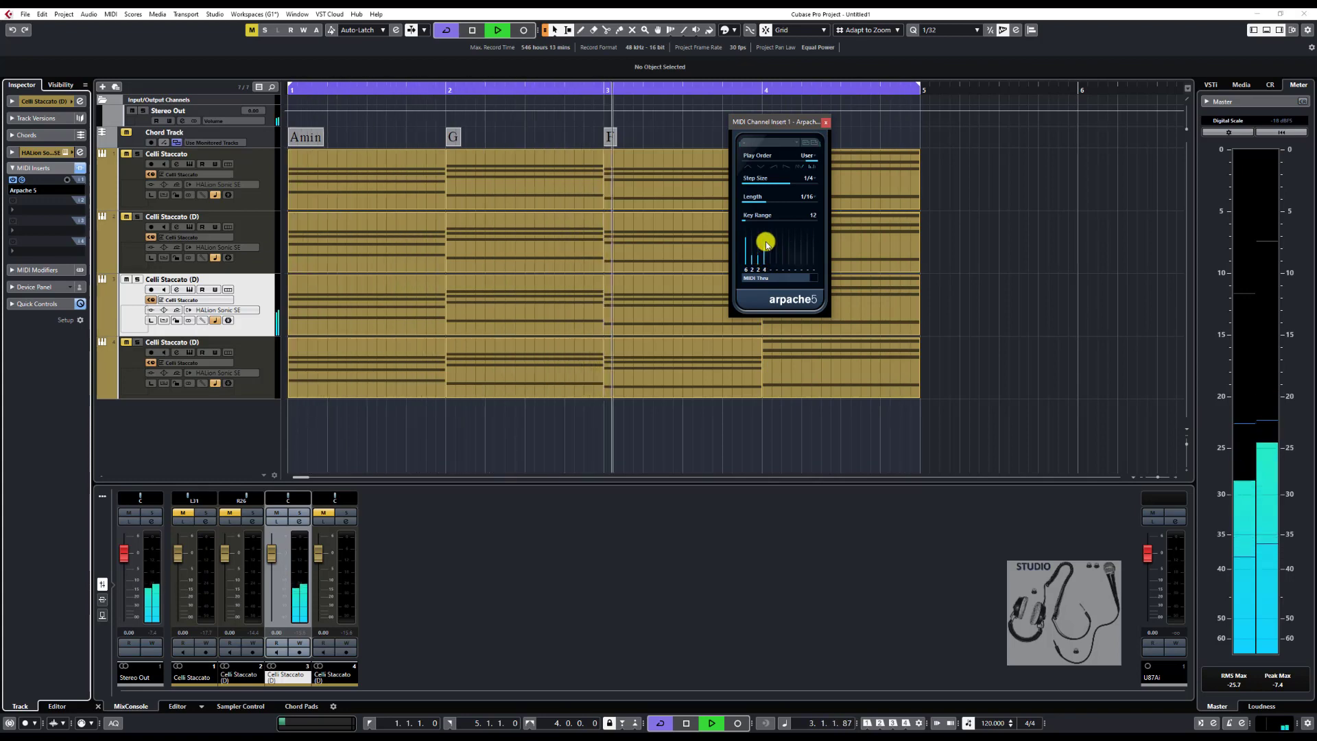
drag(766, 244, 759, 253)
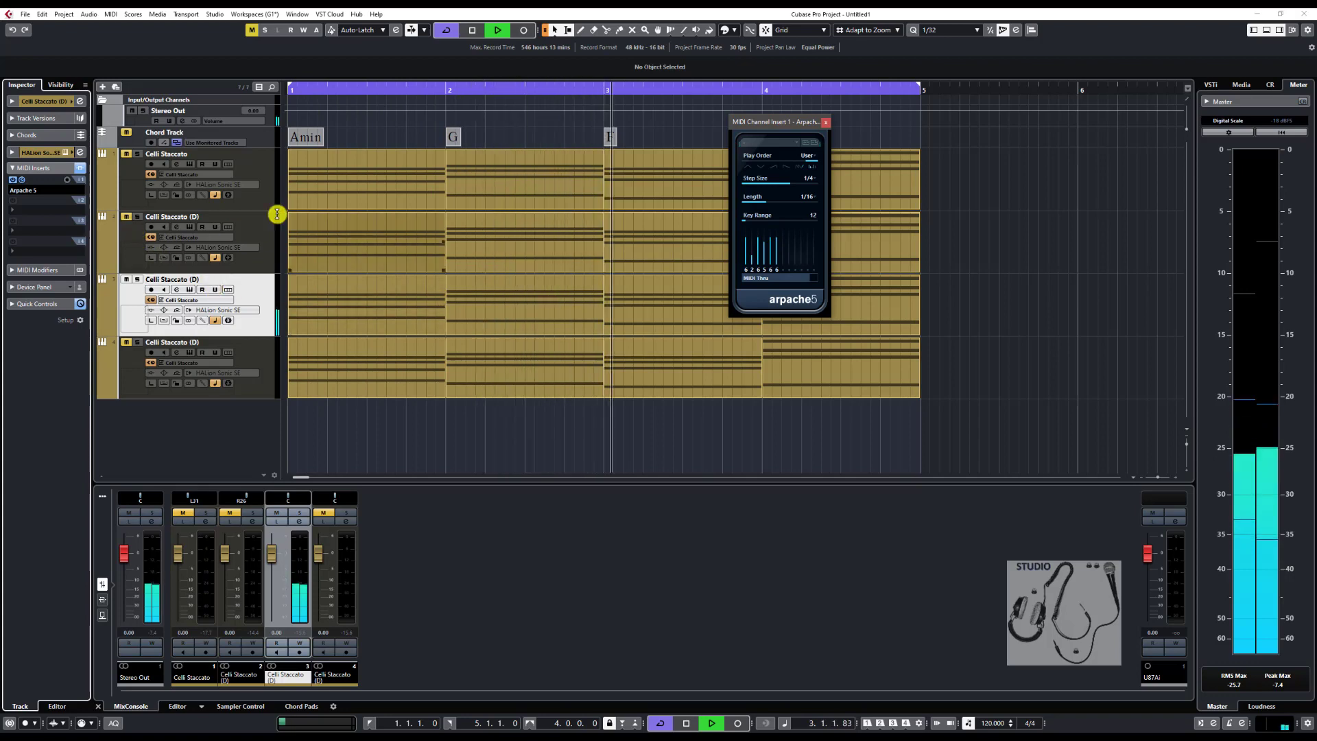
Step: Play the first three Celli Staccato tracks together and set the second track's Arpache 5 step size to 1/8
click(126, 217)
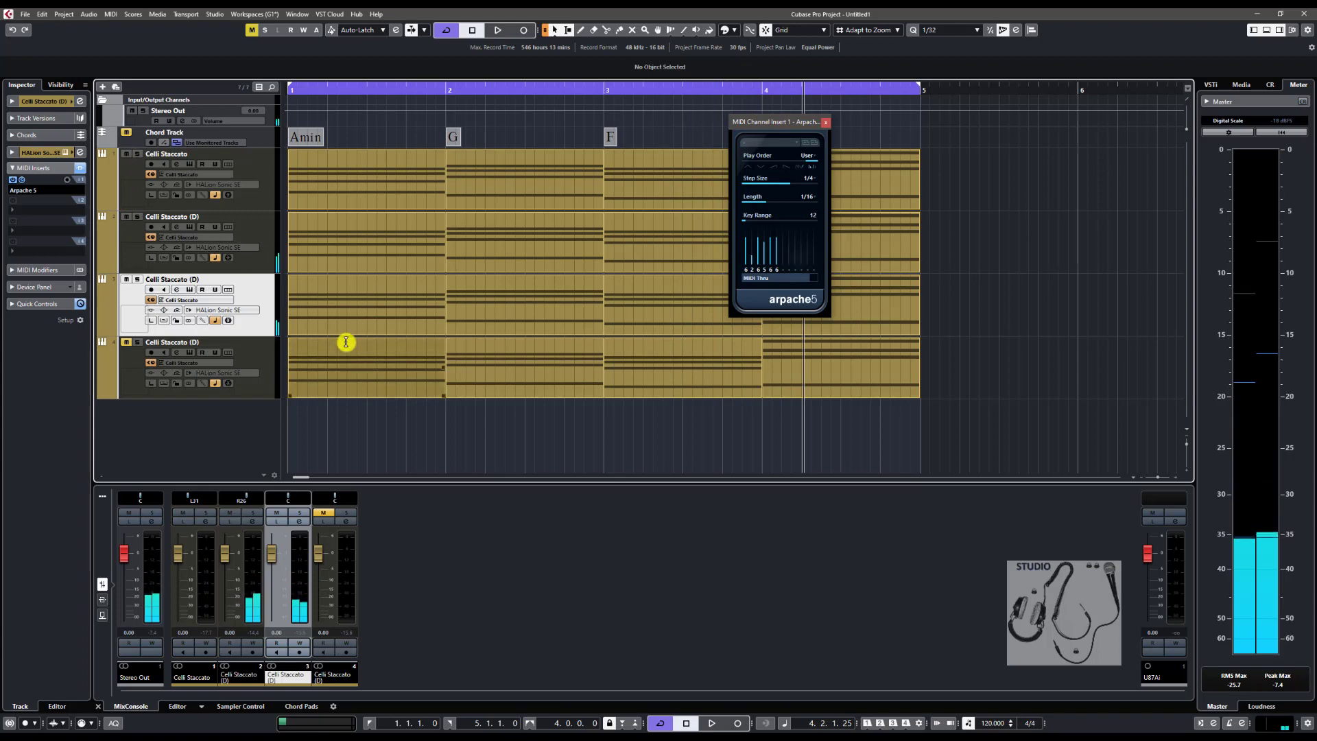
key(space)
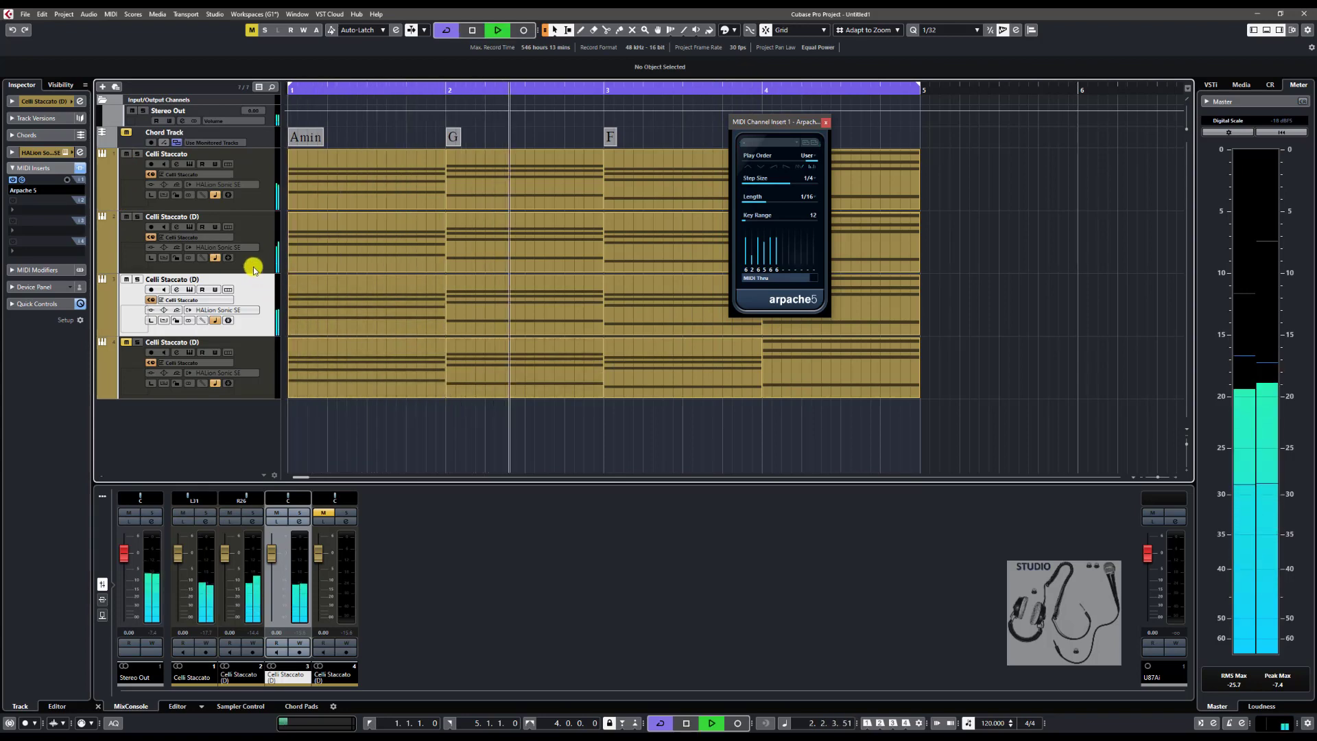
click(162, 229)
click(22, 180)
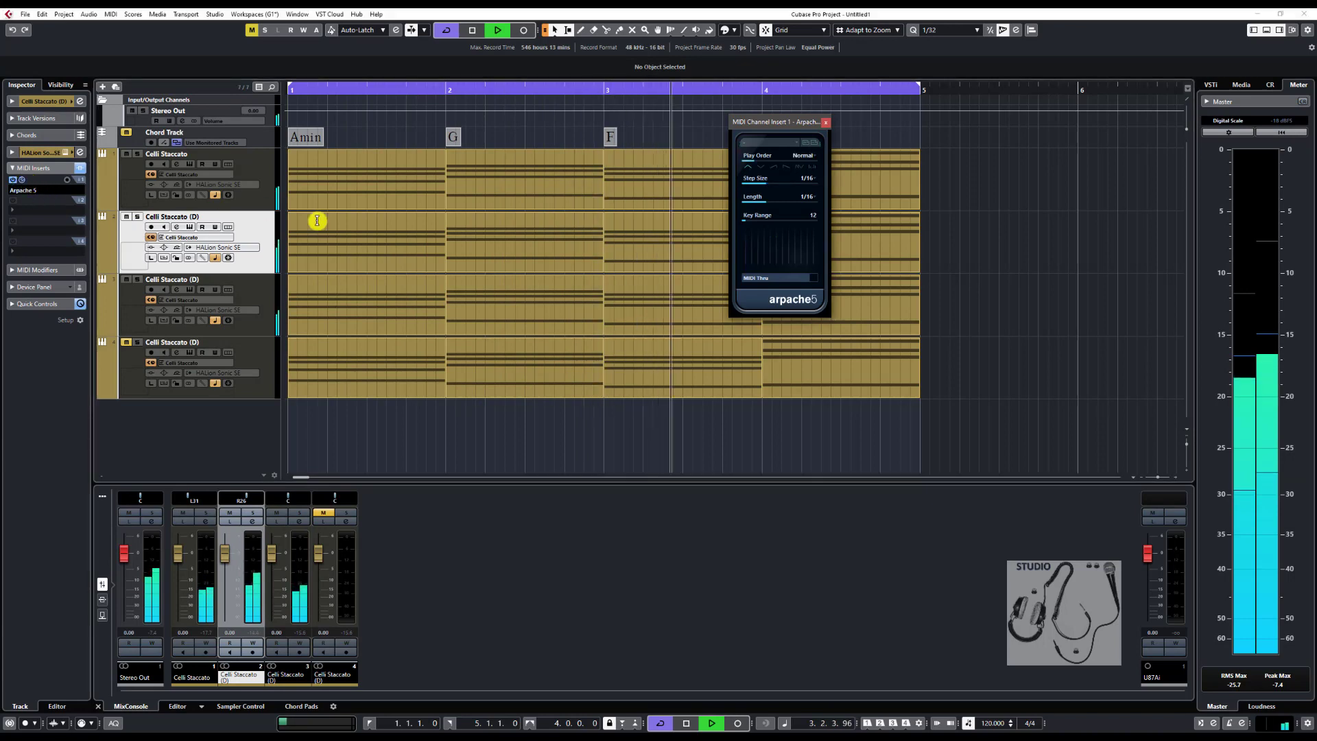
click(795, 178)
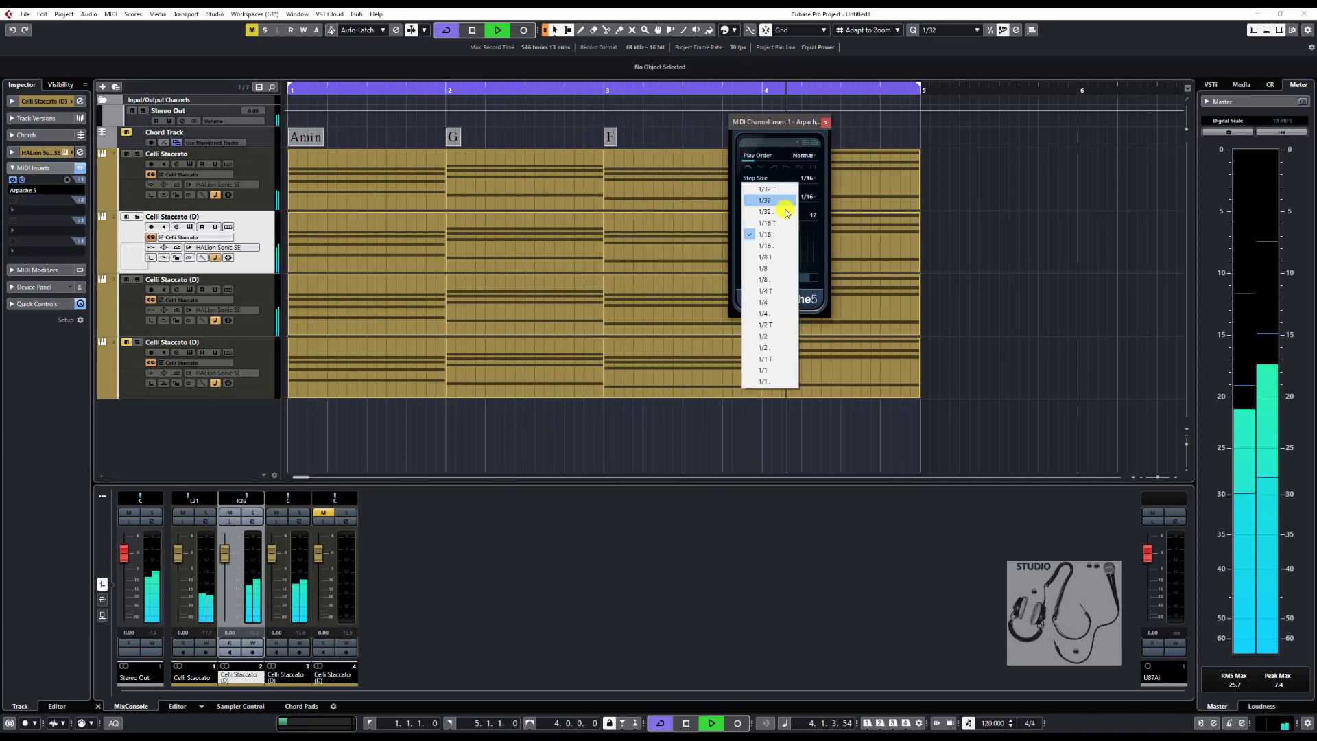
click(775, 270)
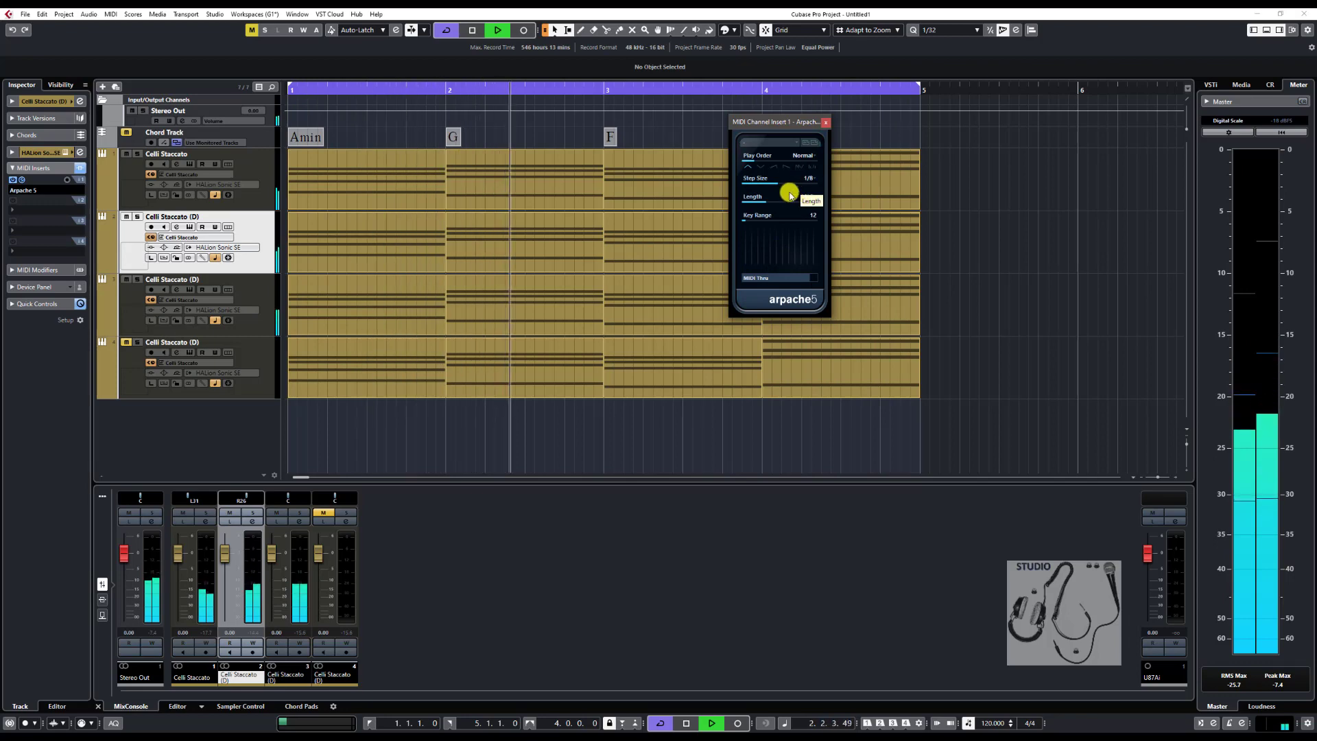
Step: Select the third Celli Staccato track and set the step size in the still-open Arpache 5 of the second track to 1/4
click(127, 279)
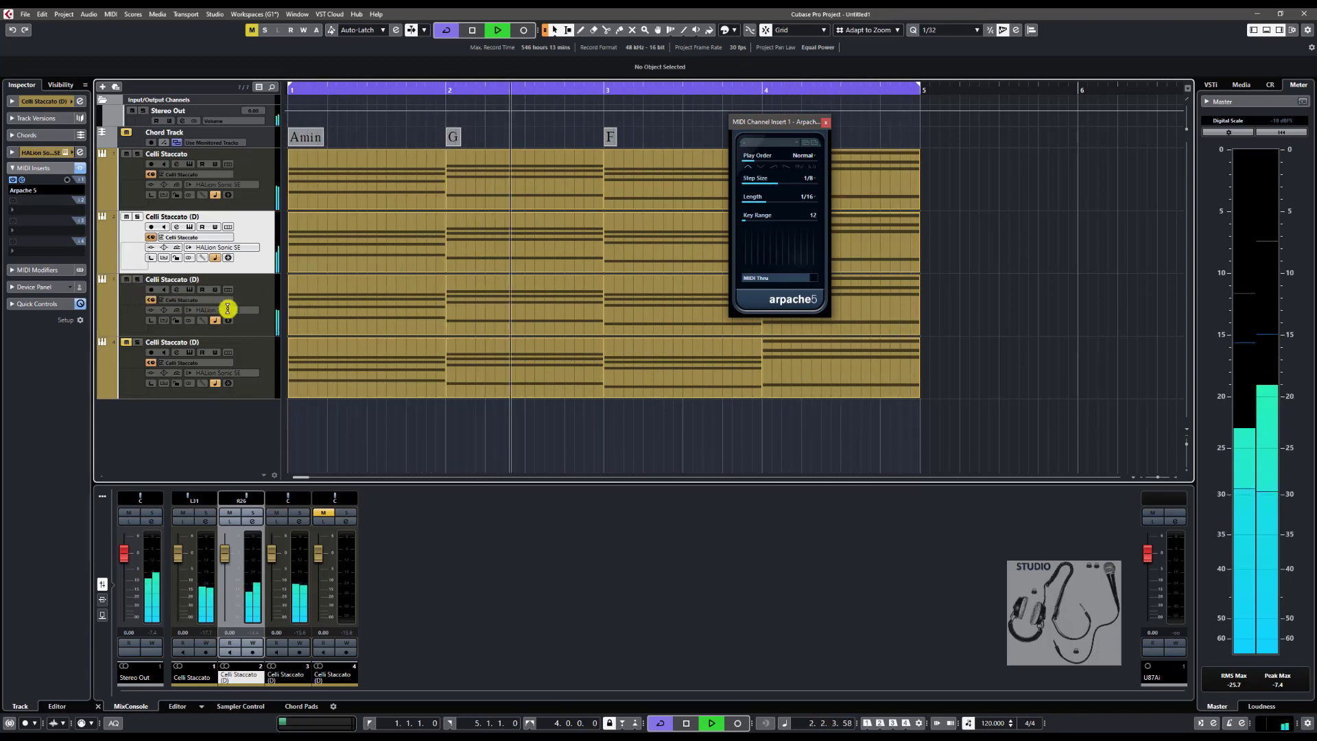
click(259, 303)
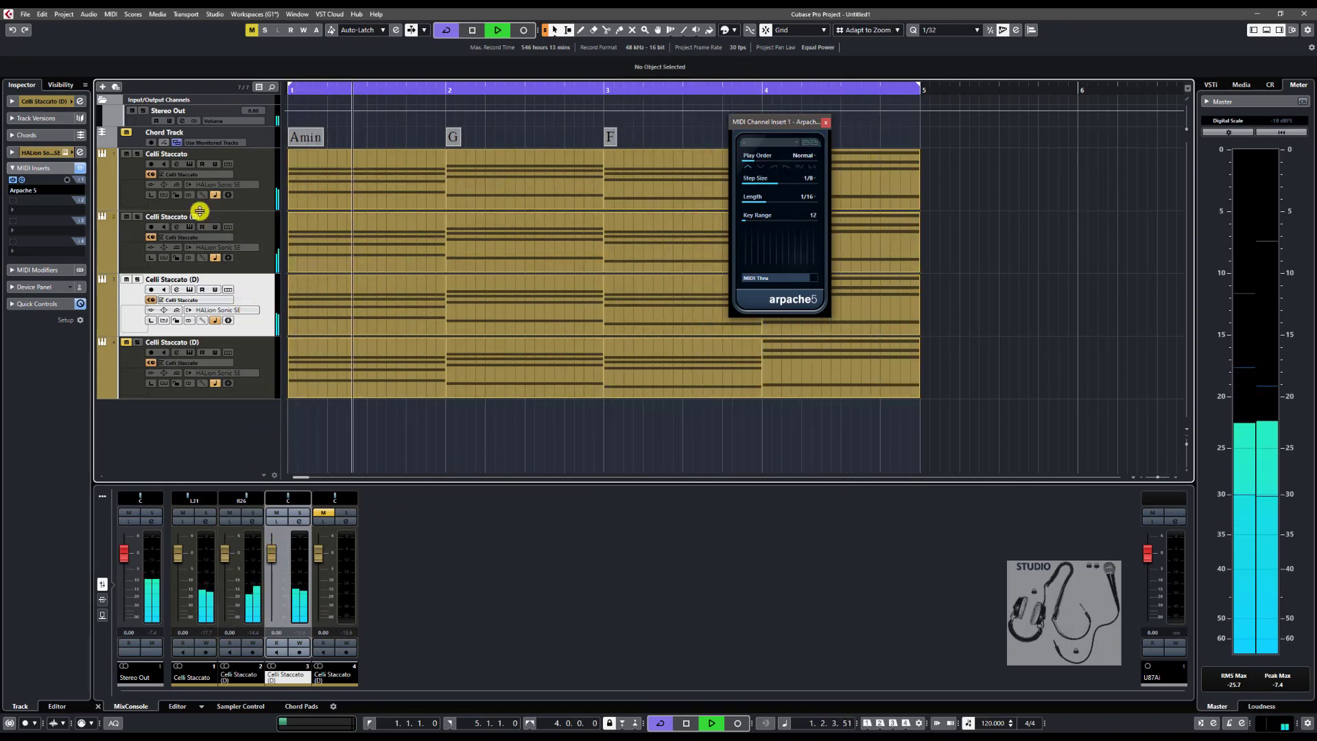
click(807, 178)
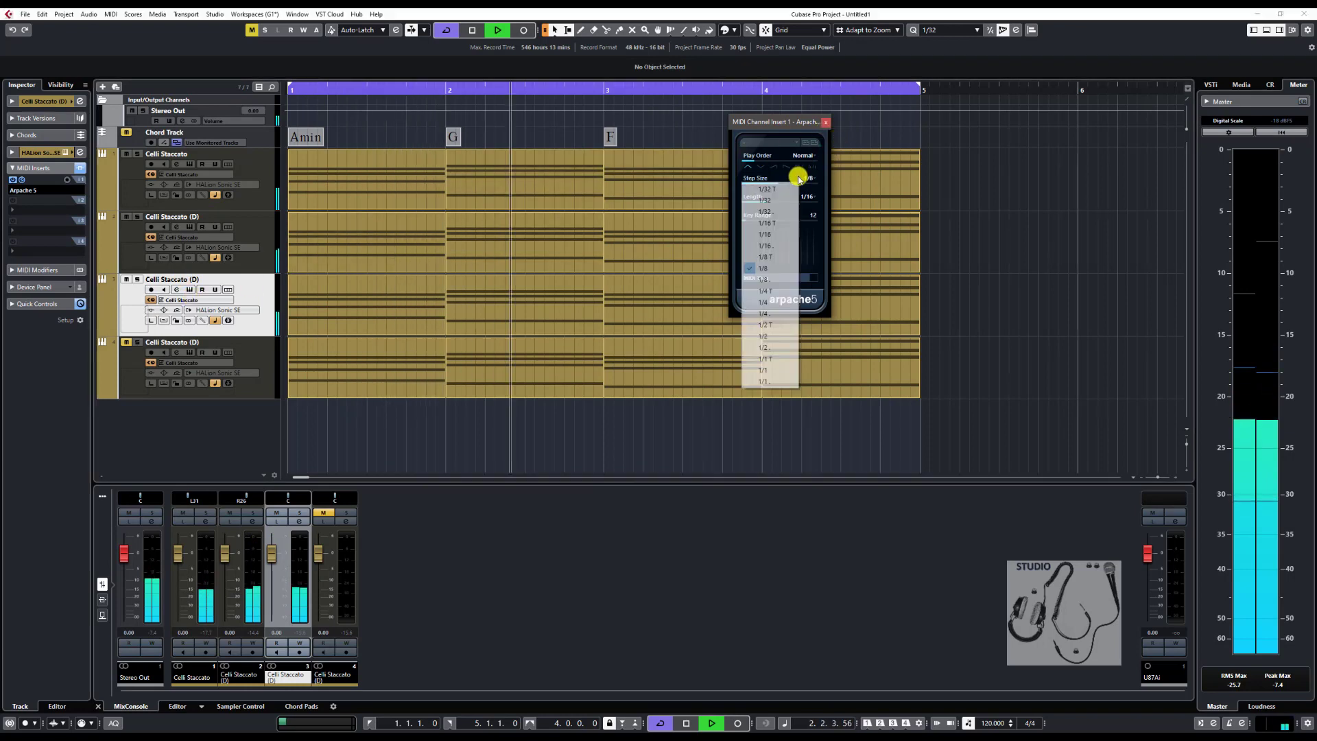
click(767, 305)
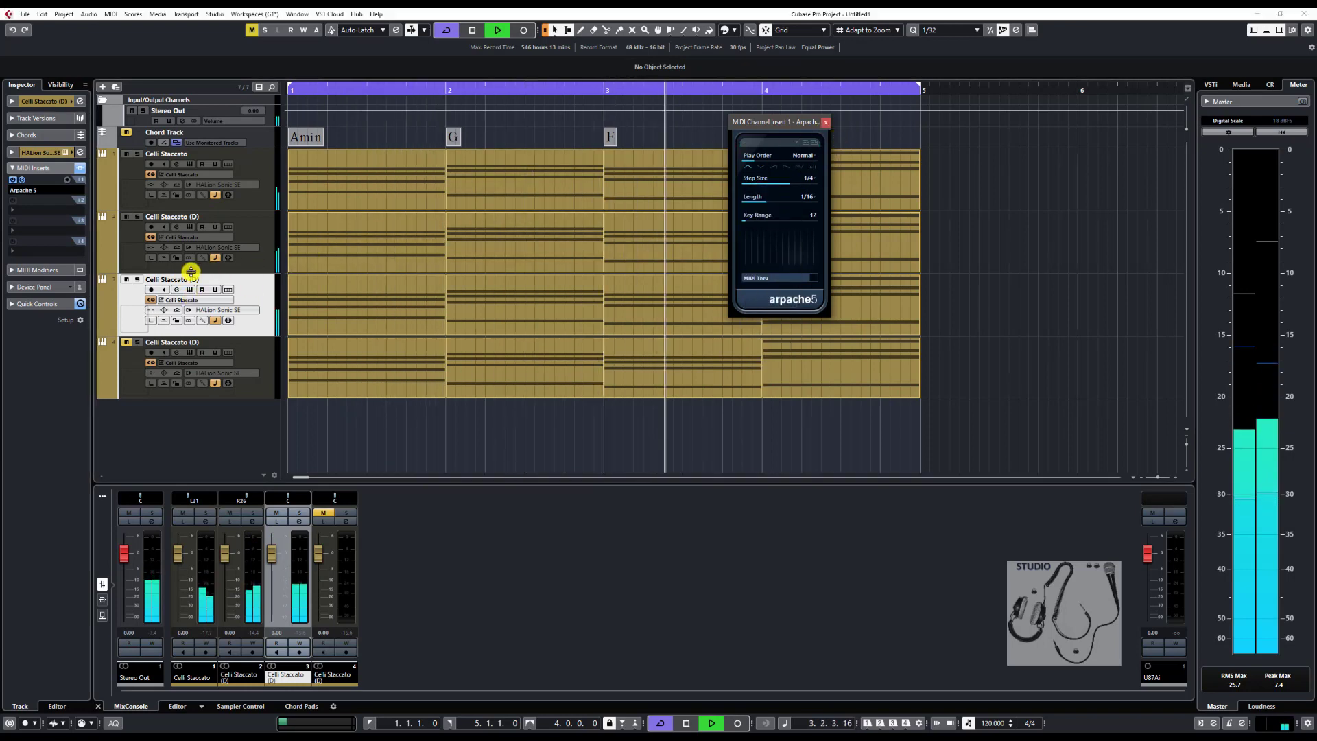
click(138, 235)
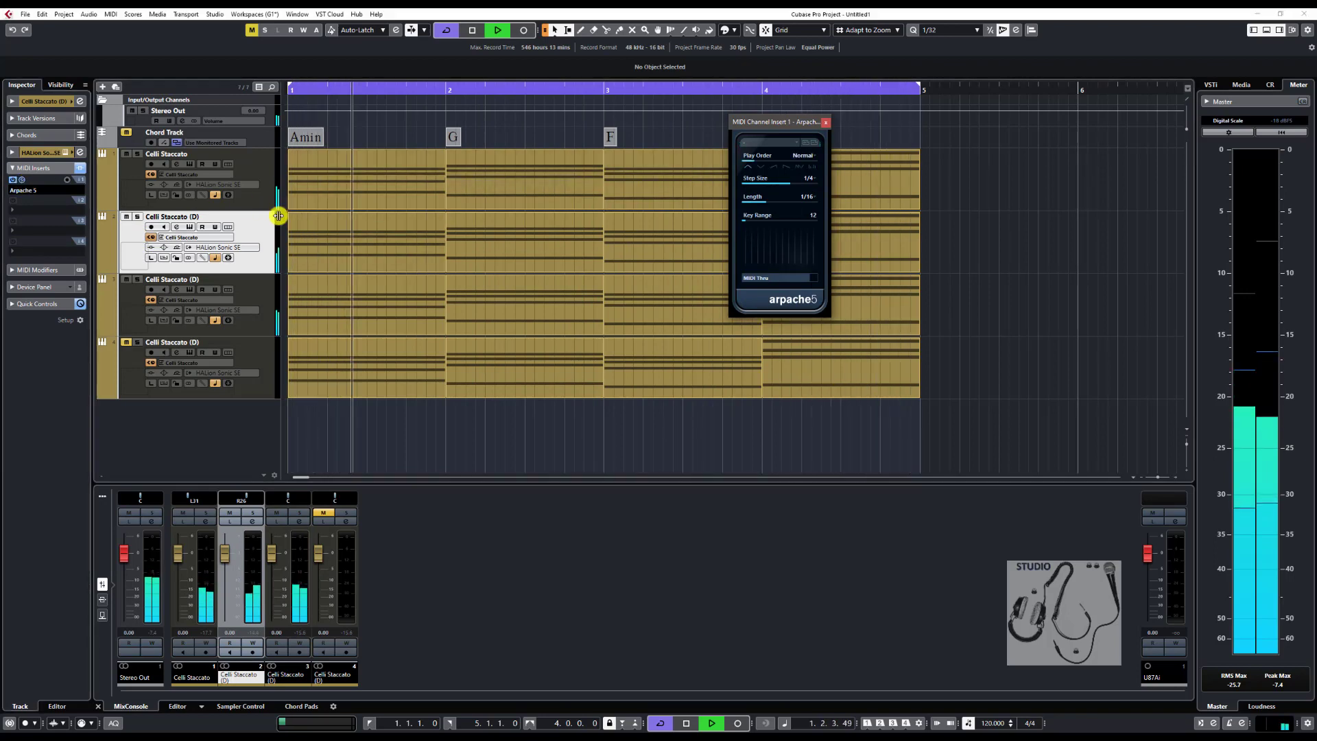
click(426, 198)
click(326, 220)
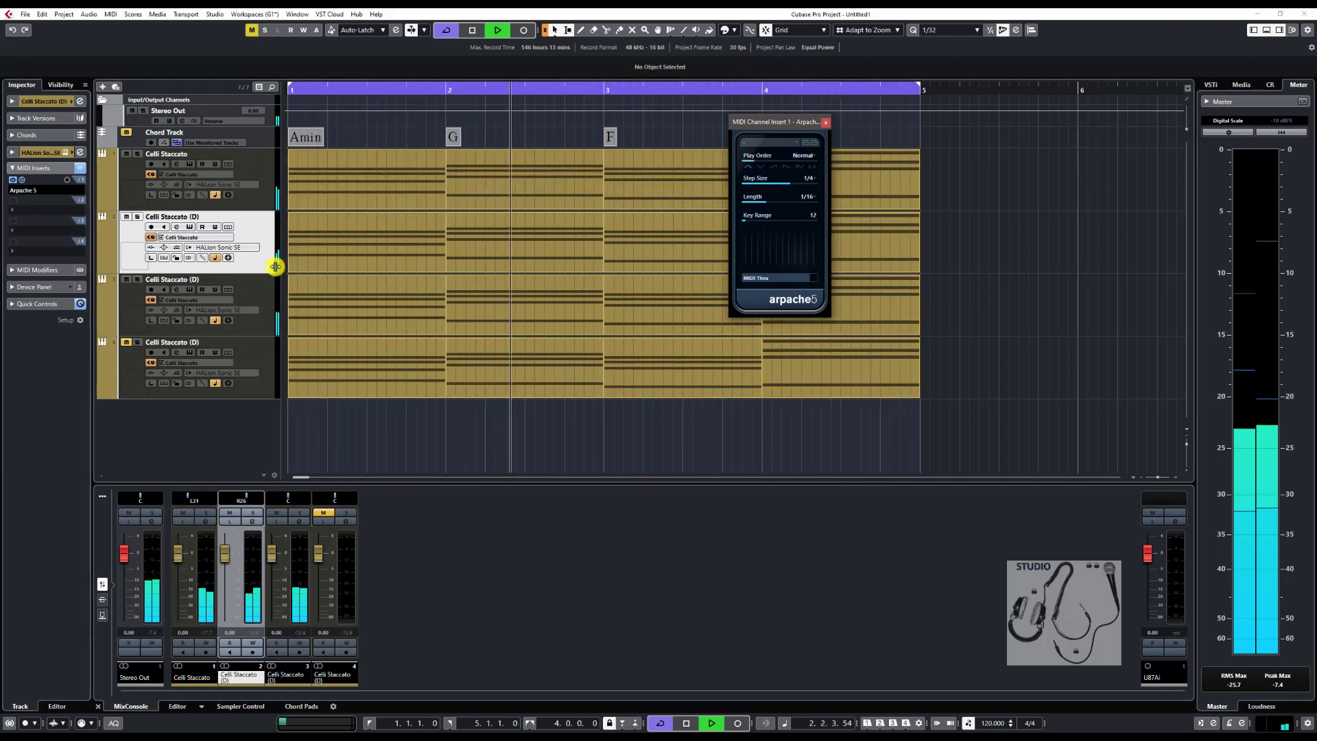
click(318, 307)
click(473, 310)
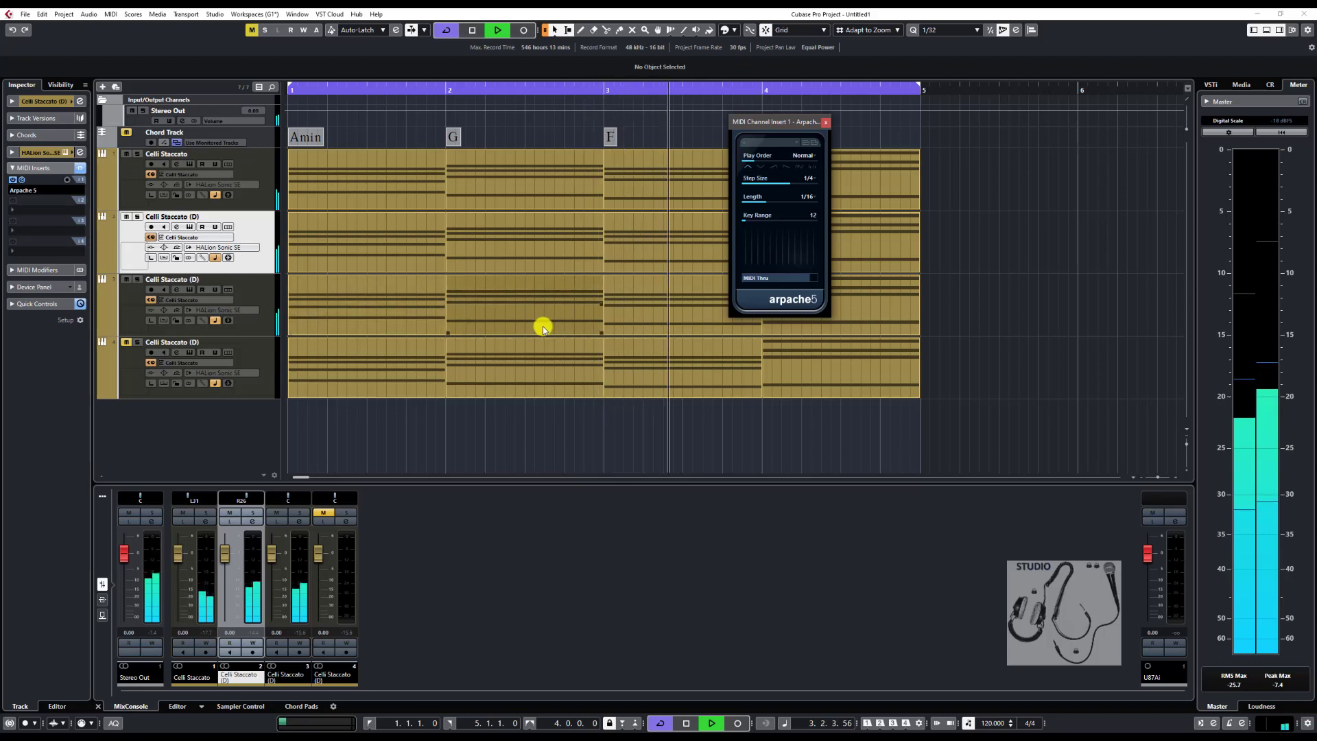
click(549, 340)
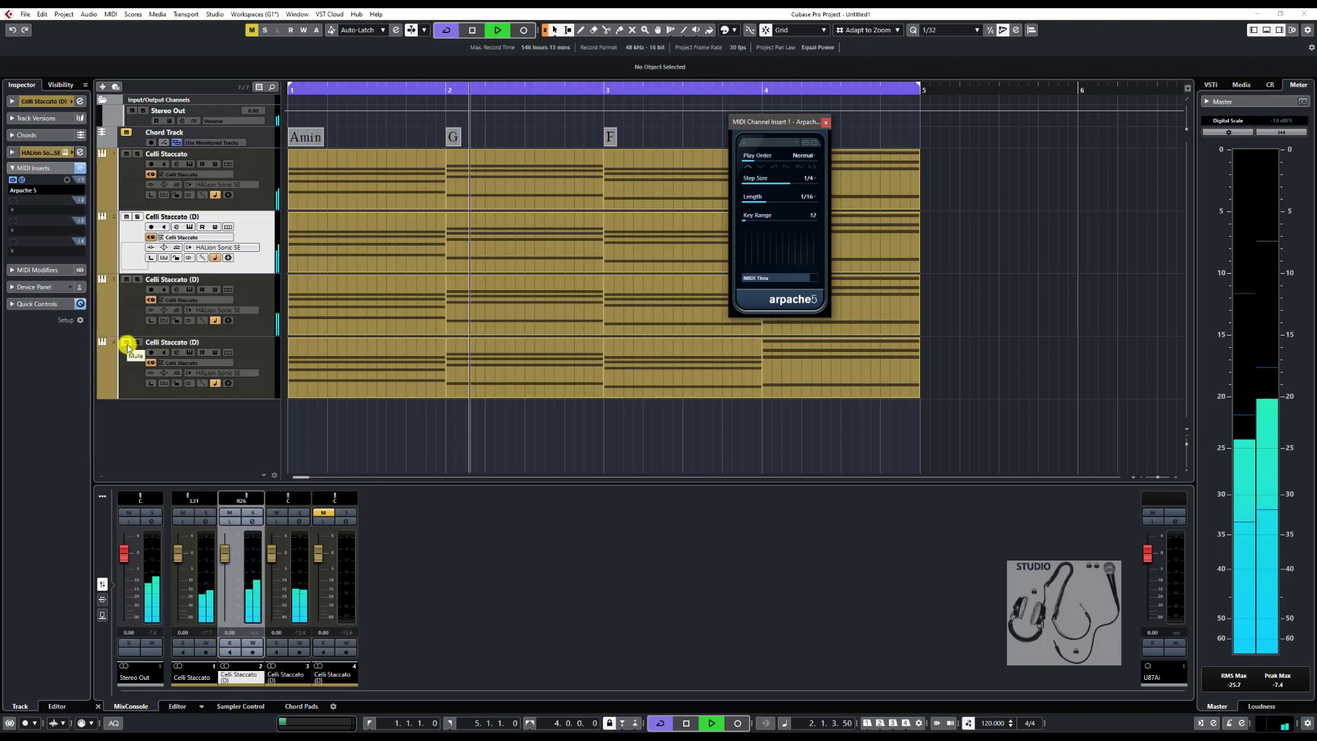
Step: Unmute the fourth Celli Staccato track, stop playback, and add Arpache 5 as its MIDI insert
click(270, 360)
click(127, 342)
key(space)
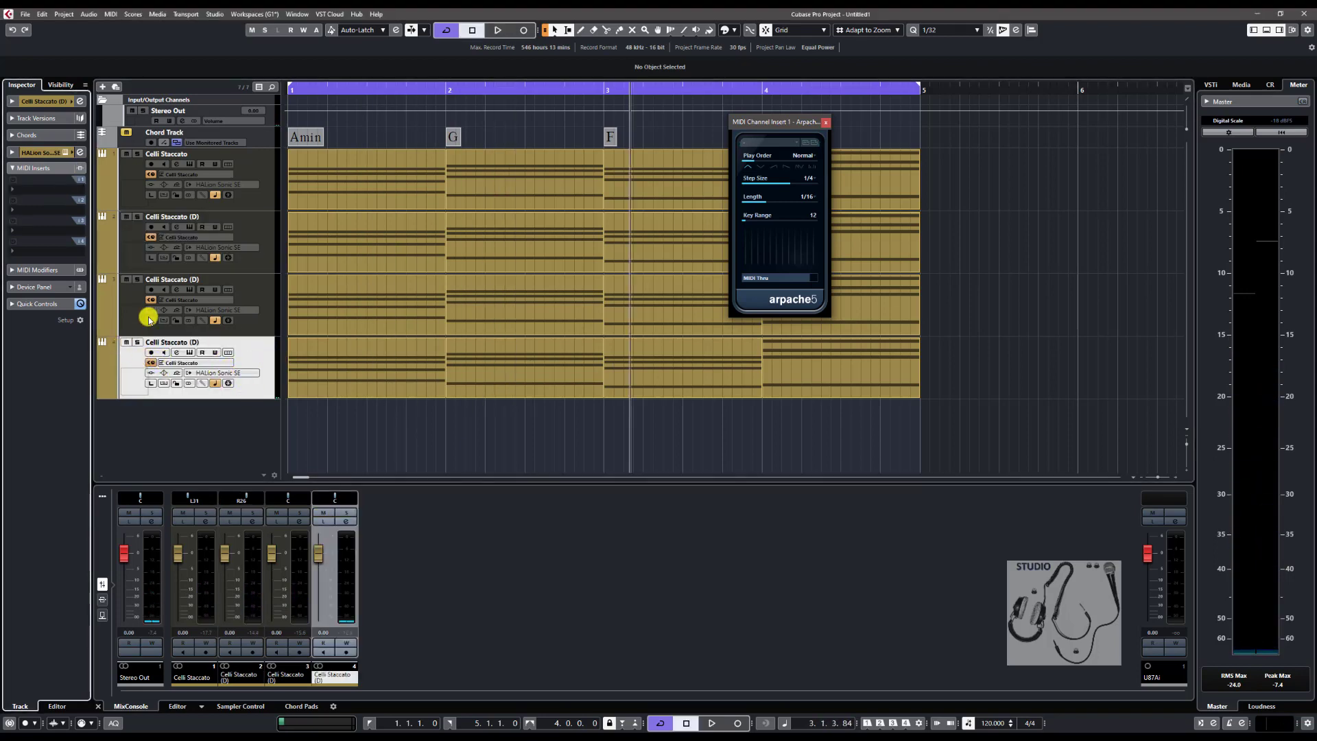
click(50, 186)
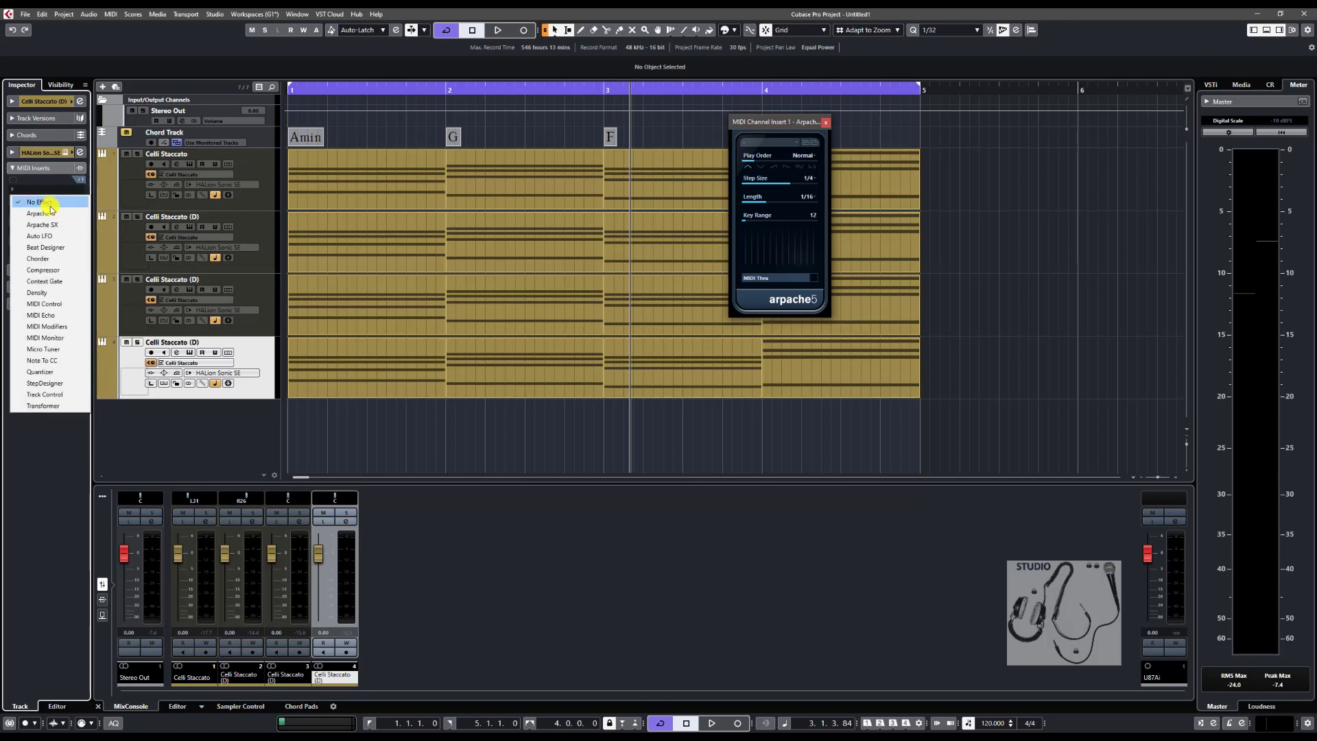
click(48, 209)
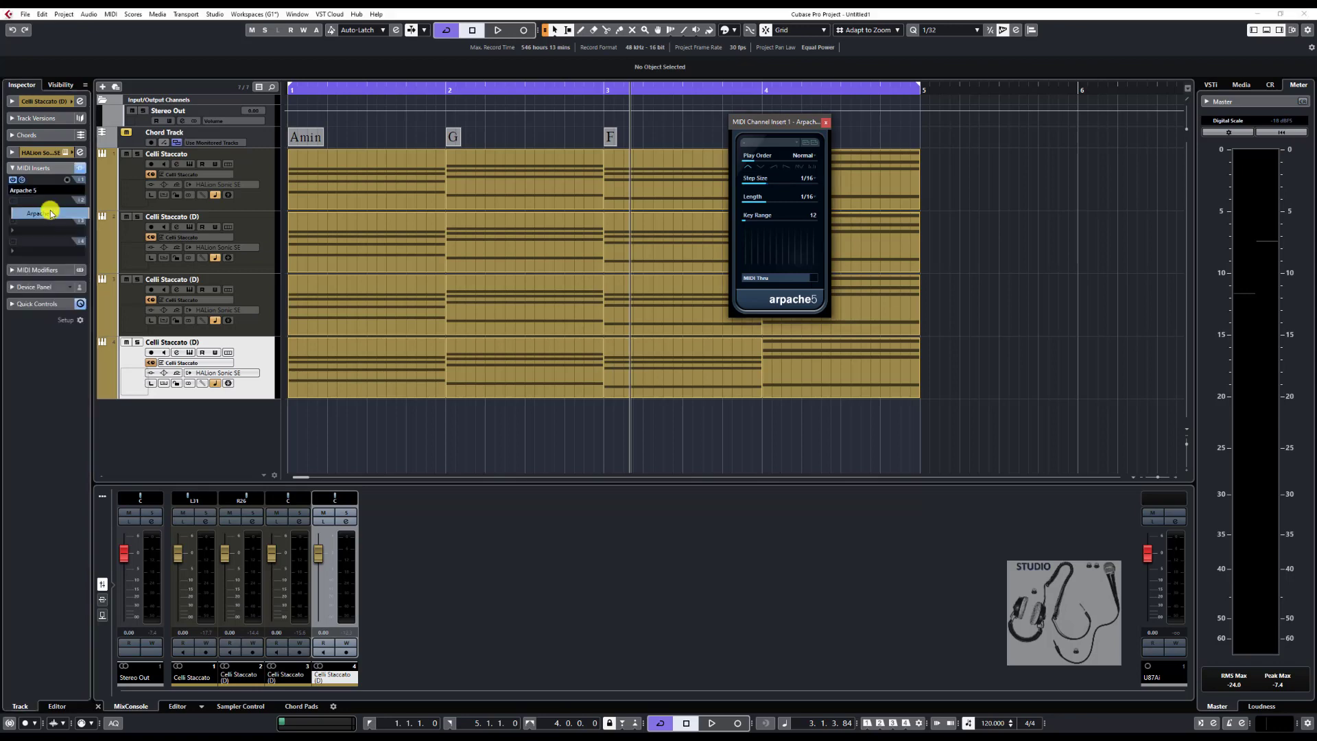
Step: With the first three tracks muted, audition the fourth Celli Staccato track using Arpache 5 play order Up Only and step size 1/2
click(126, 279)
click(126, 154)
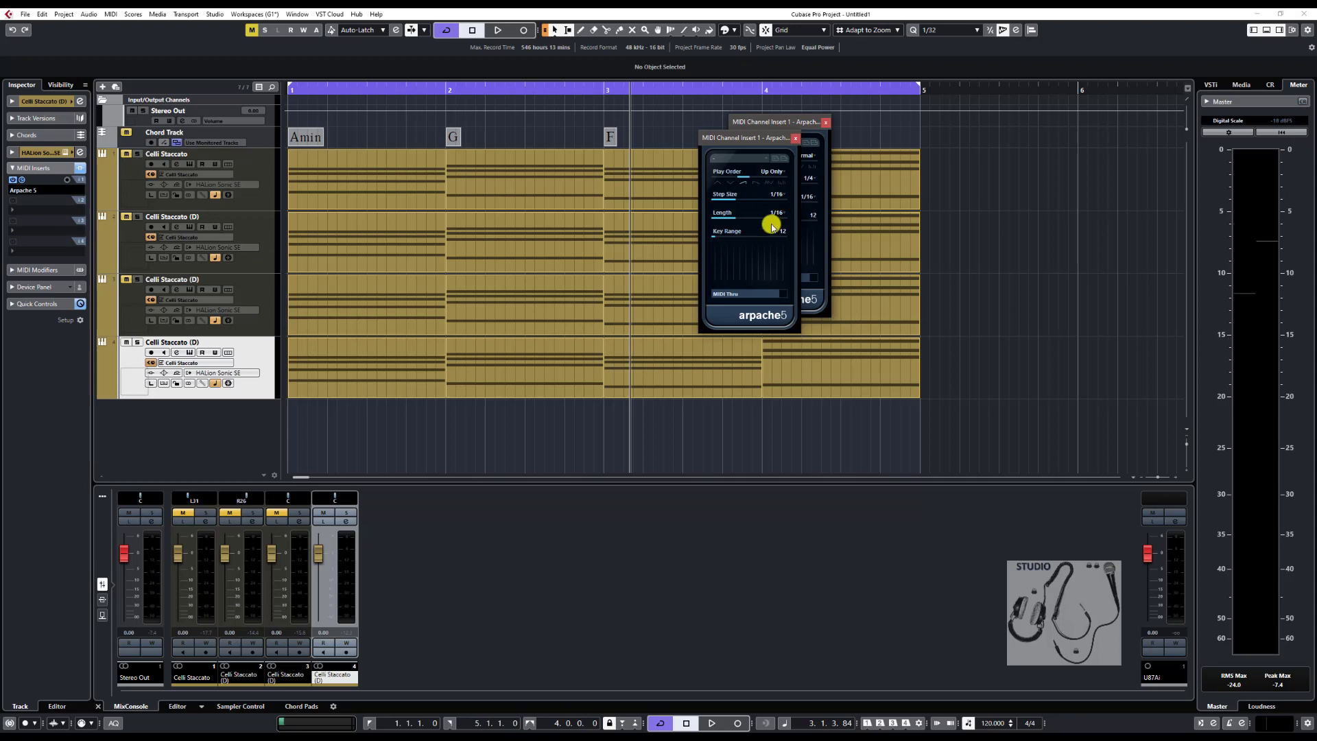
click(772, 195)
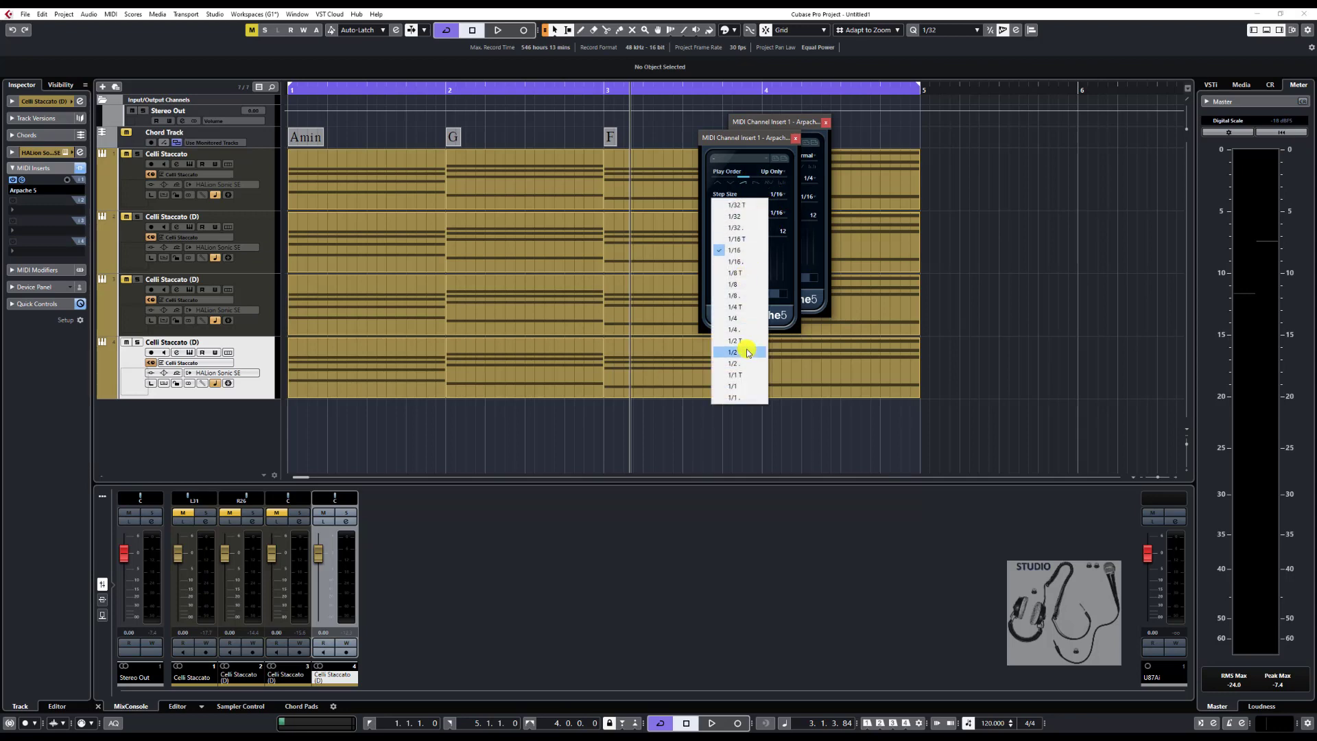
click(748, 352)
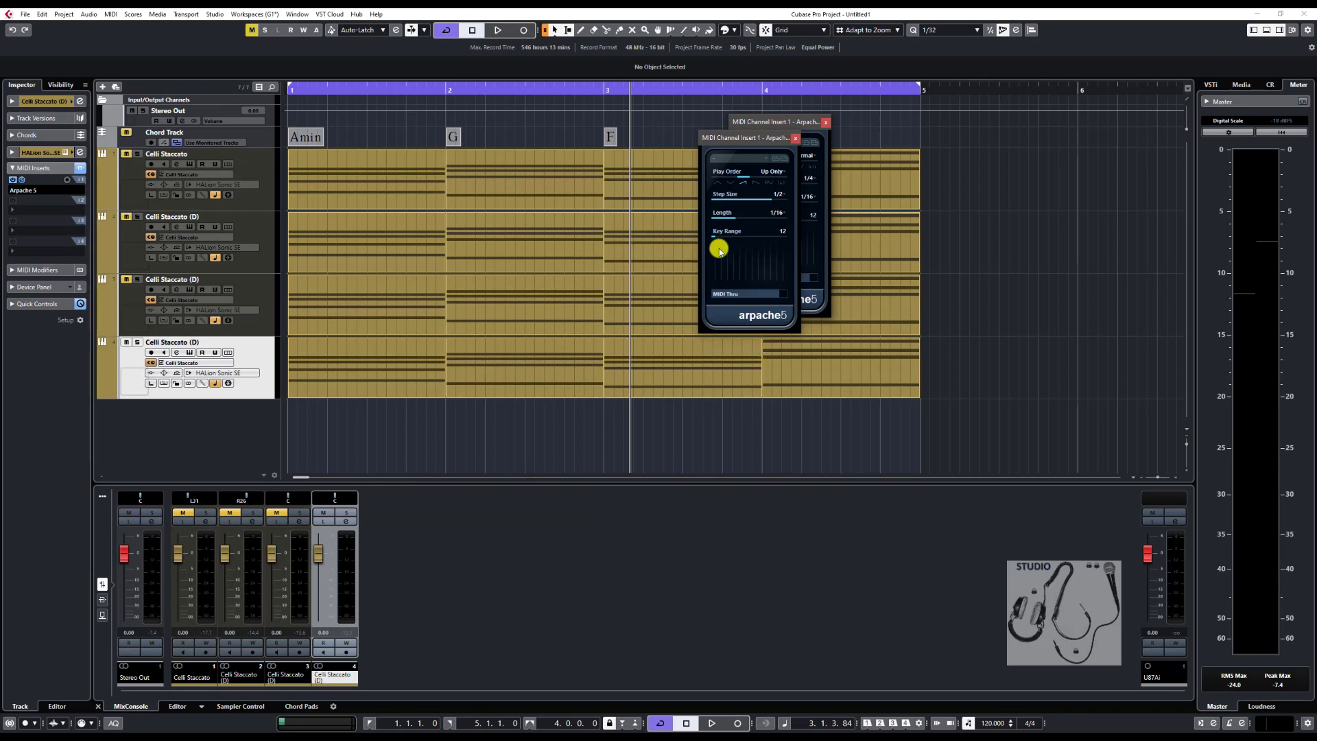
key(space)
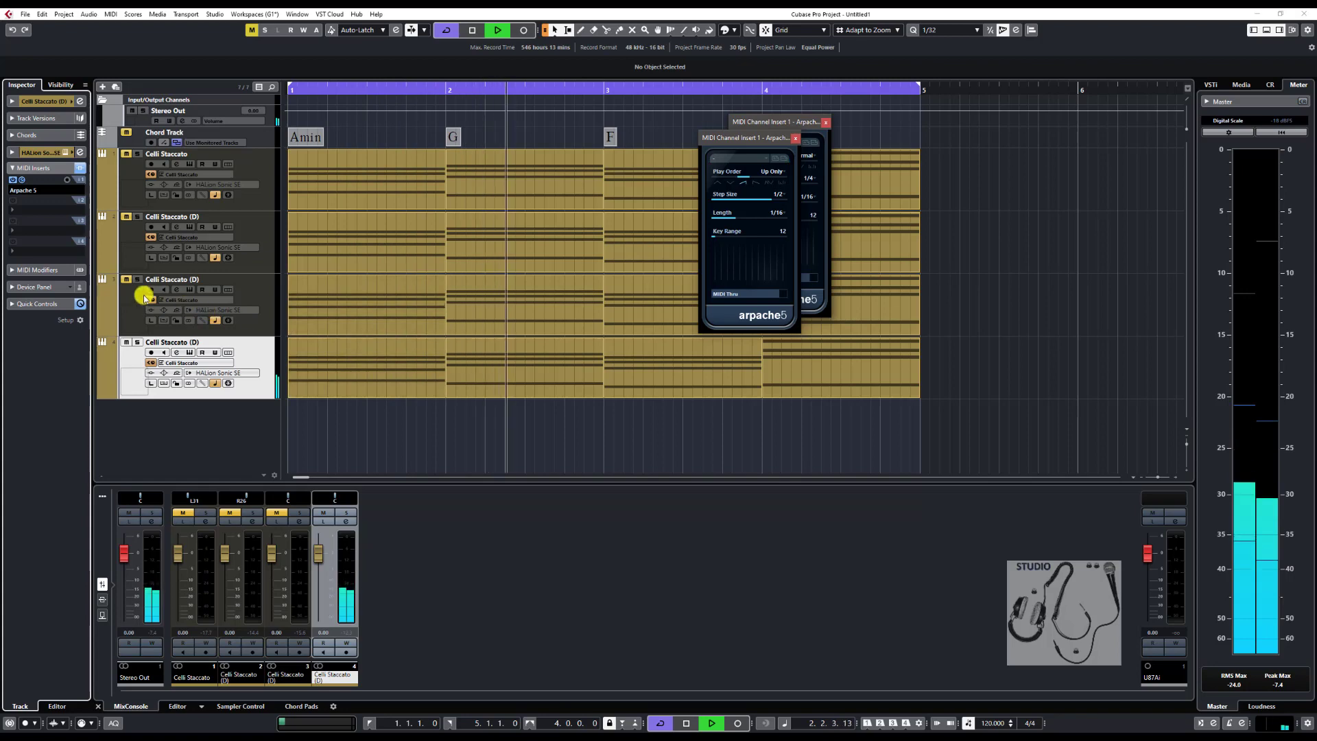
Step: Unmute the first three Celli Staccato tracks to hear all four together, panning the third to R52 and the second to L21
click(126, 280)
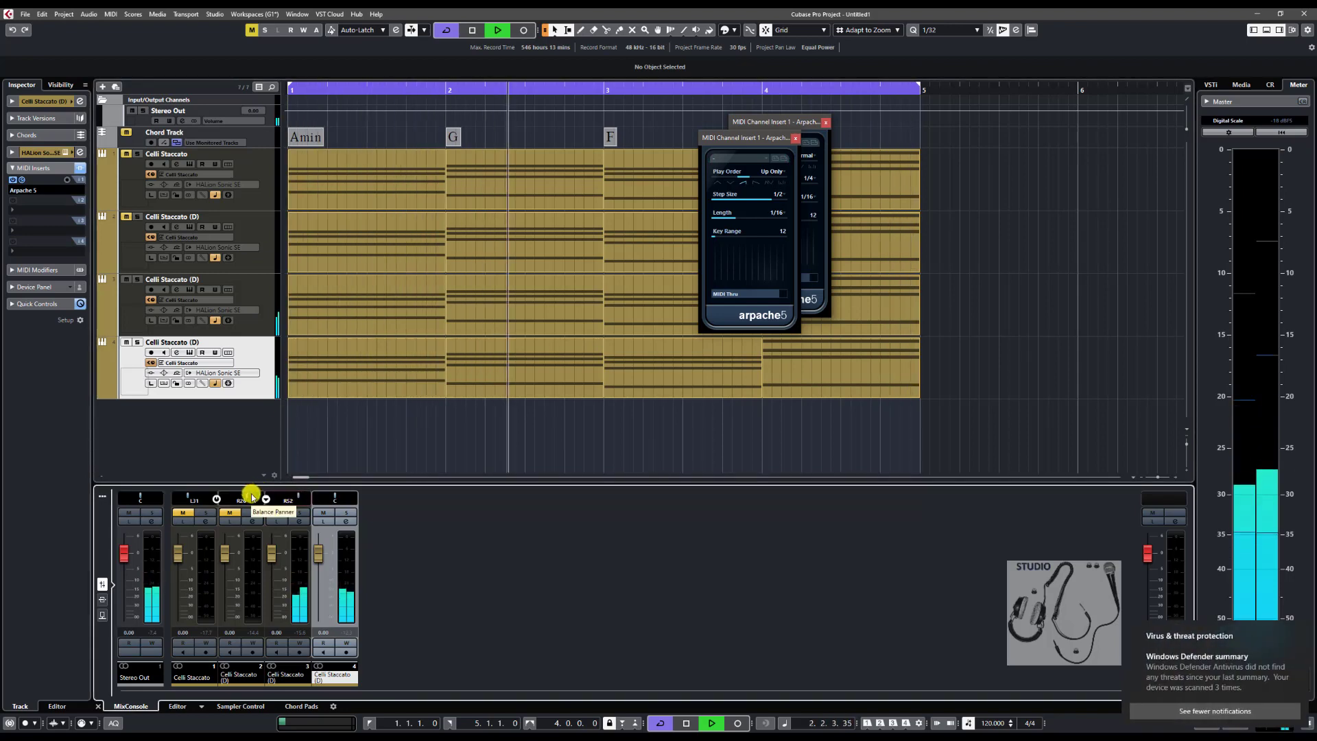
drag(253, 493, 239, 495)
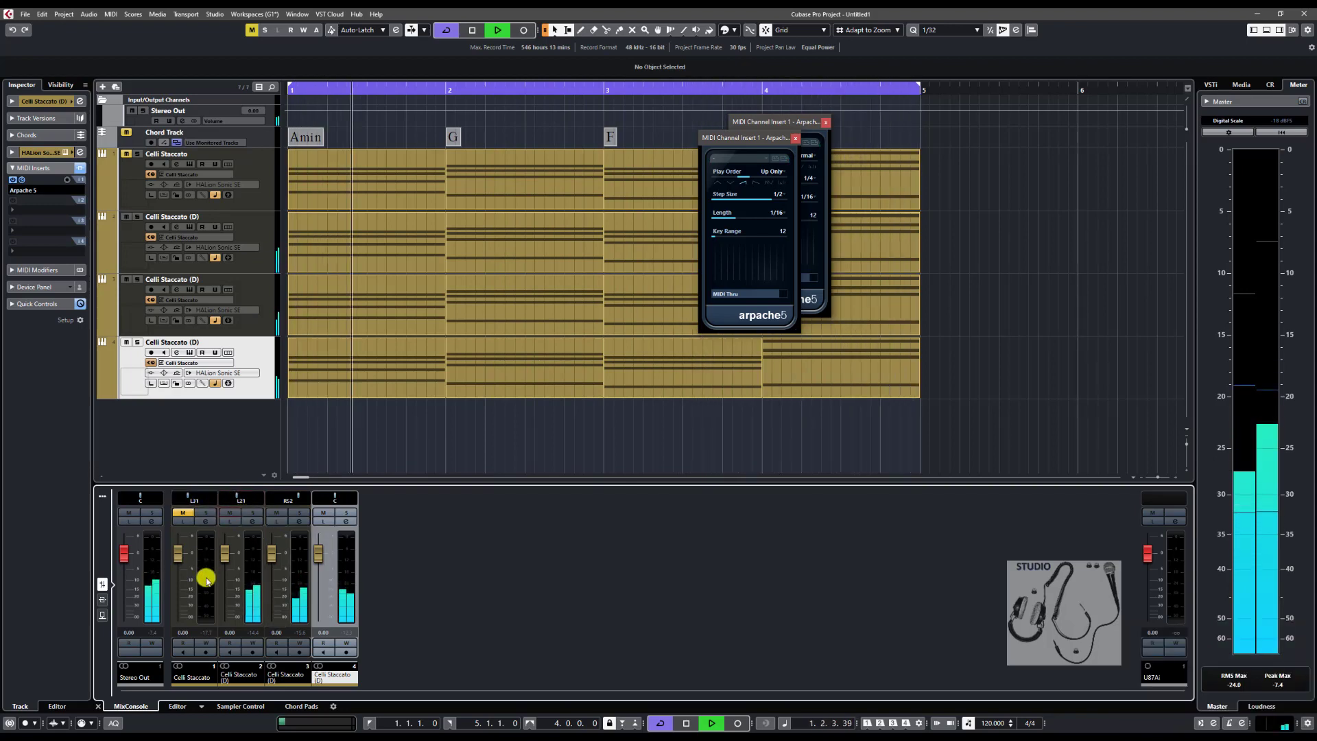
click(126, 154)
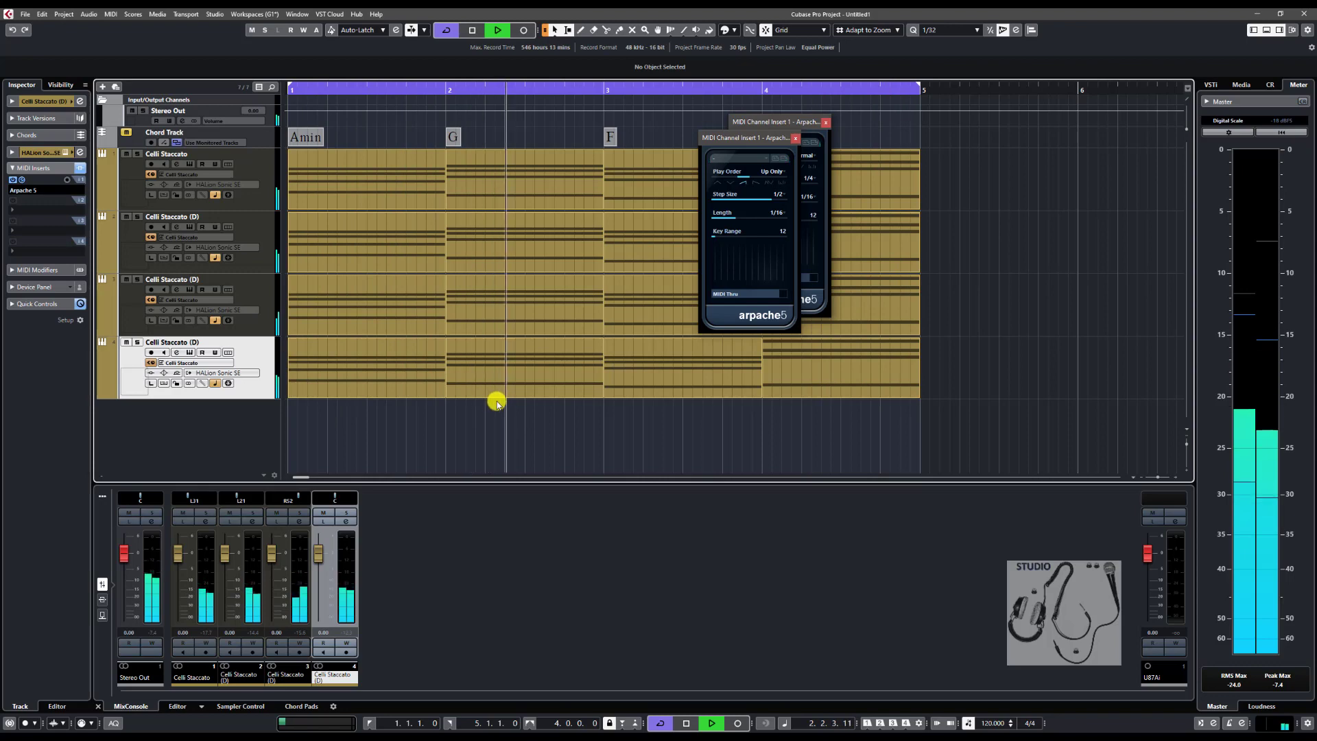
key(space)
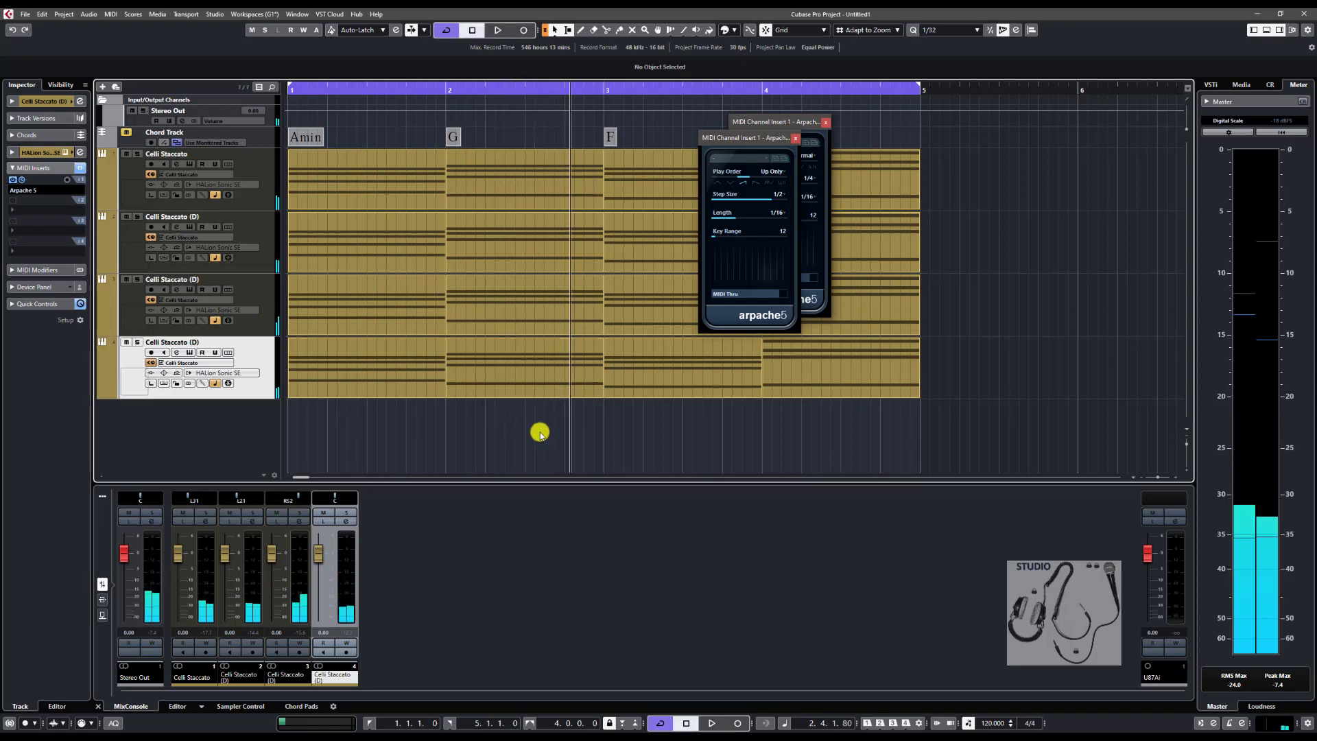